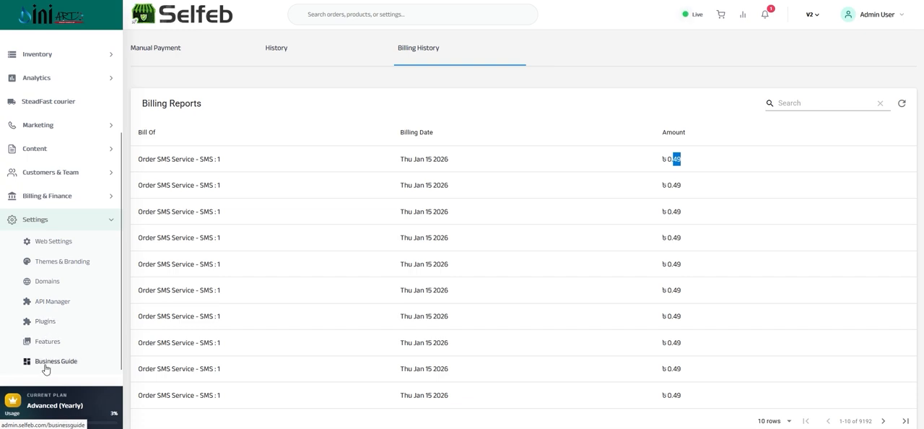
Open the store's web settings and review the store name and the available theme colors.
left_click(55, 246)
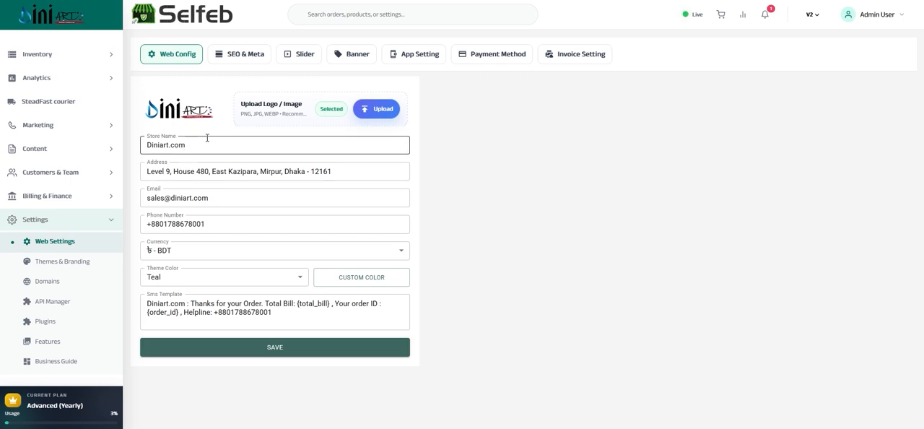
left_click_drag(221, 140, 147, 144)
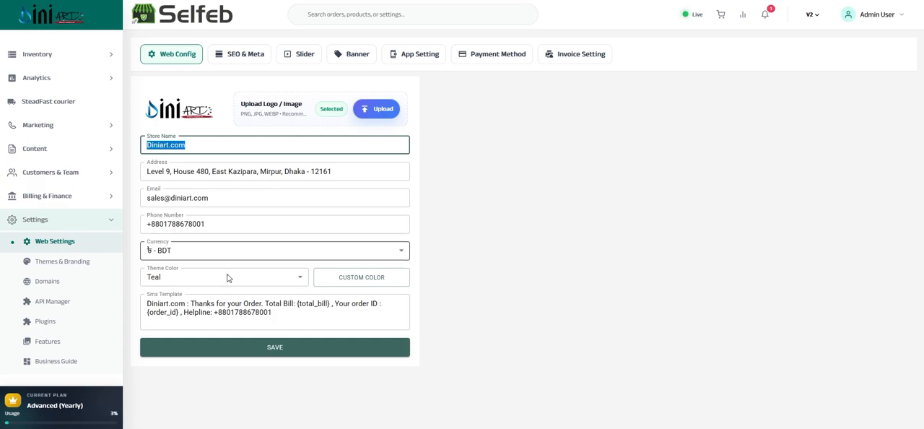
left_click(190, 283)
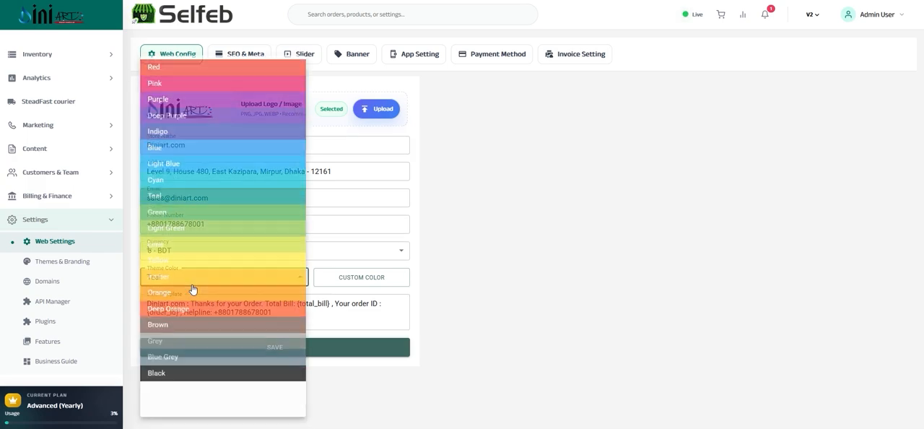
left_click(129, 218)
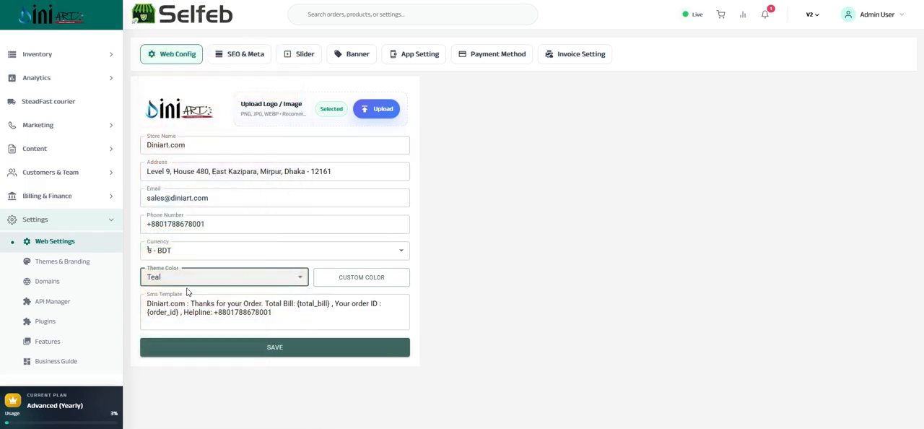
Examine the SMS template's text, including the store name, the {total_bill} placeholder and the helpline number.
left_click(263, 304)
type(".")
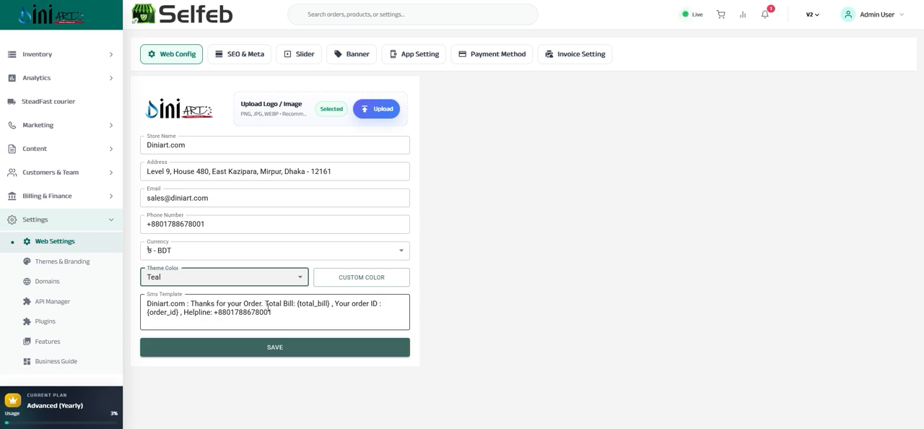
left_click_drag(298, 304, 338, 304)
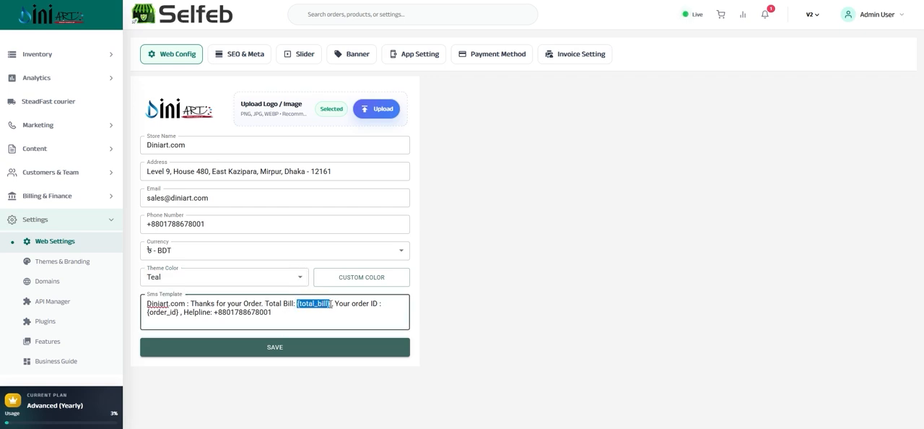
left_click(195, 303)
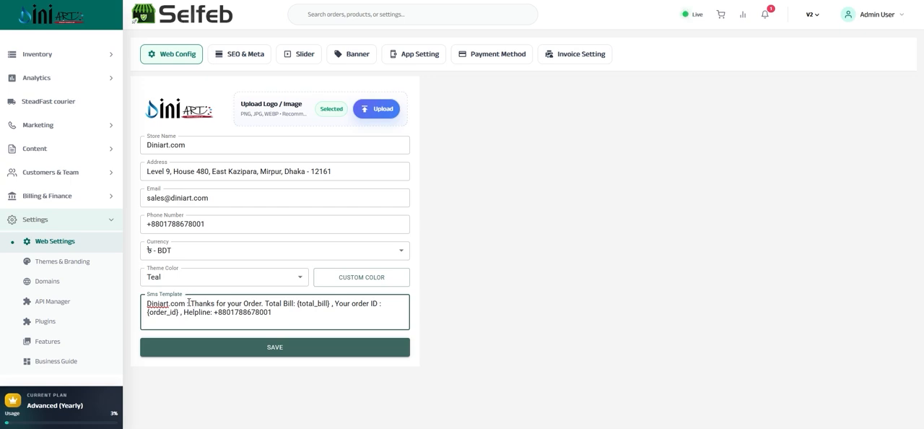
left_click_drag(187, 303, 147, 303)
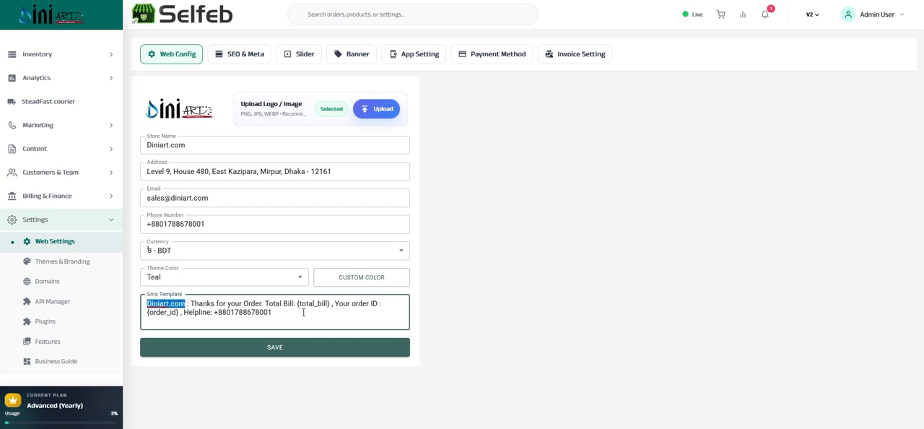
left_click_drag(272, 312, 255, 312)
key("ctrl+a")
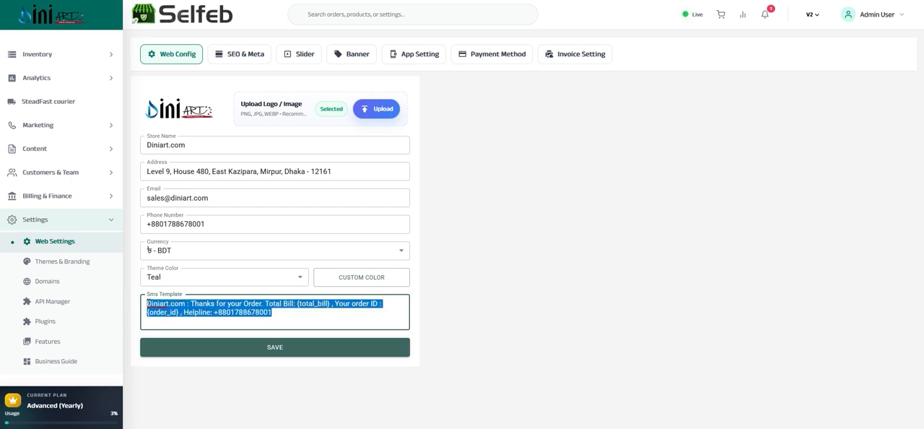
left_click(286, 314)
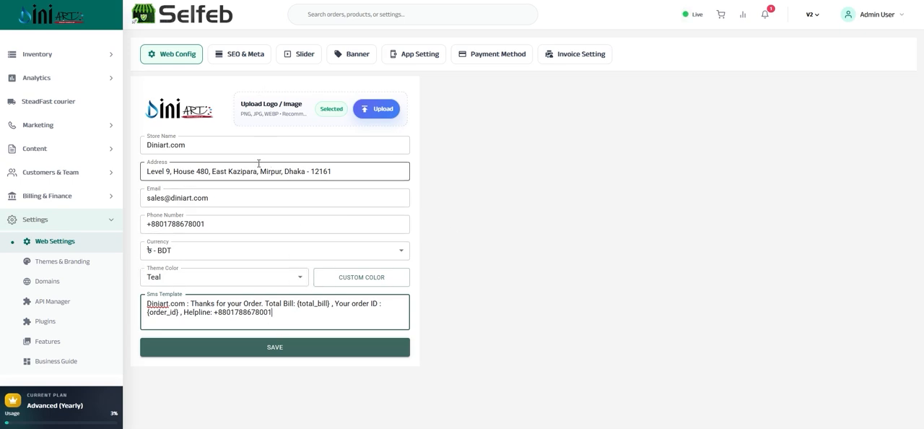
Review the SEO and meta settings, including the meta keywords and the custom header script.
left_click(235, 55)
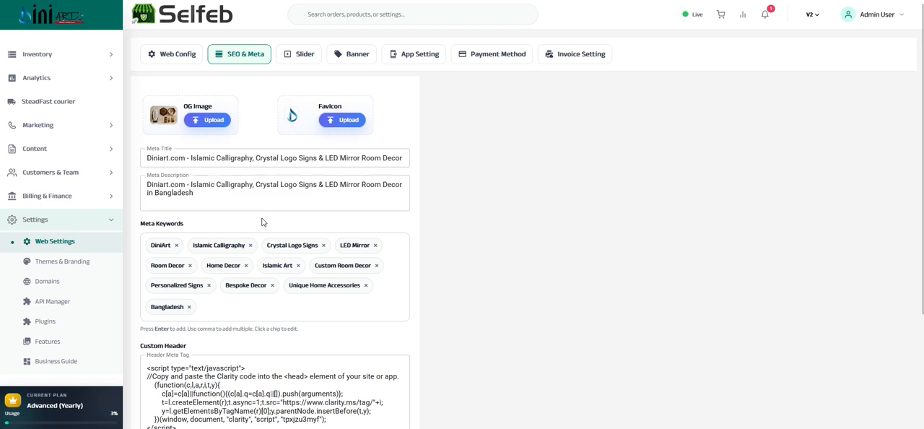
scroll(262, 221, "down", 2)
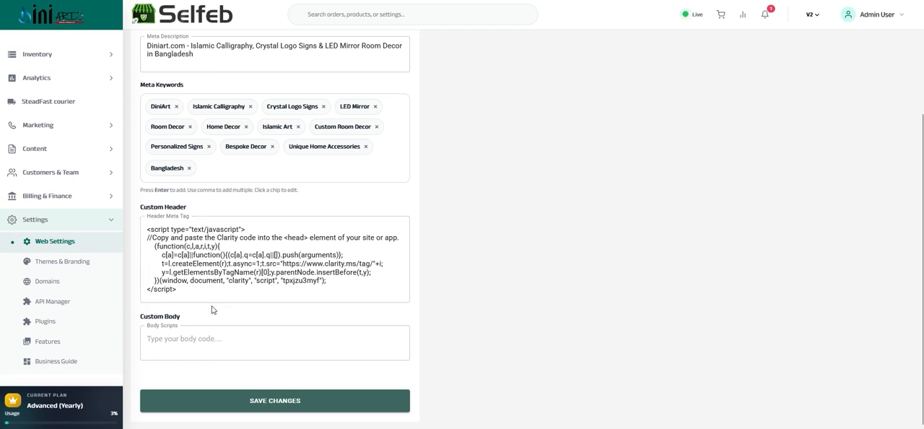
left_click_drag(198, 289, 144, 231)
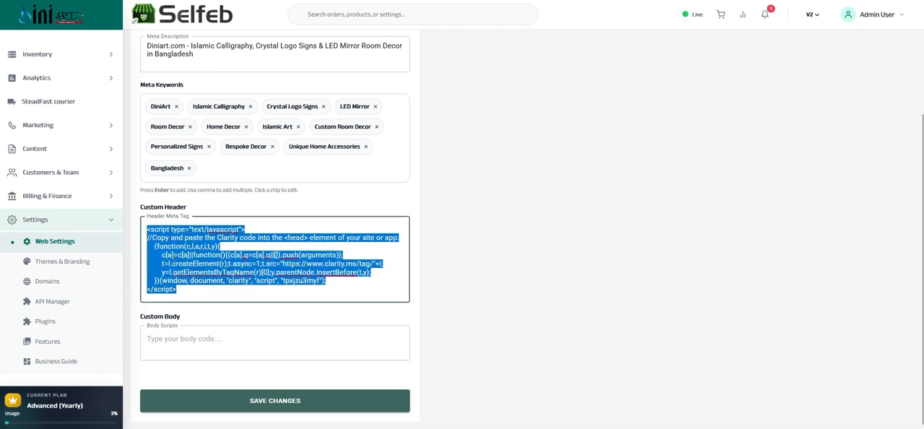
left_click(201, 287)
left_click_drag(207, 287, 187, 208)
left_click(149, 207)
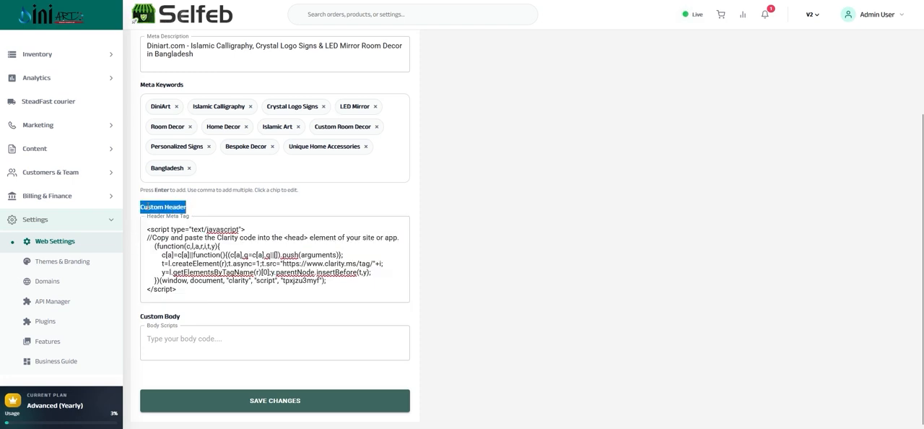
Examine the custom body script field alongside the header script and look over the remaining SEO settings.
left_click(175, 340)
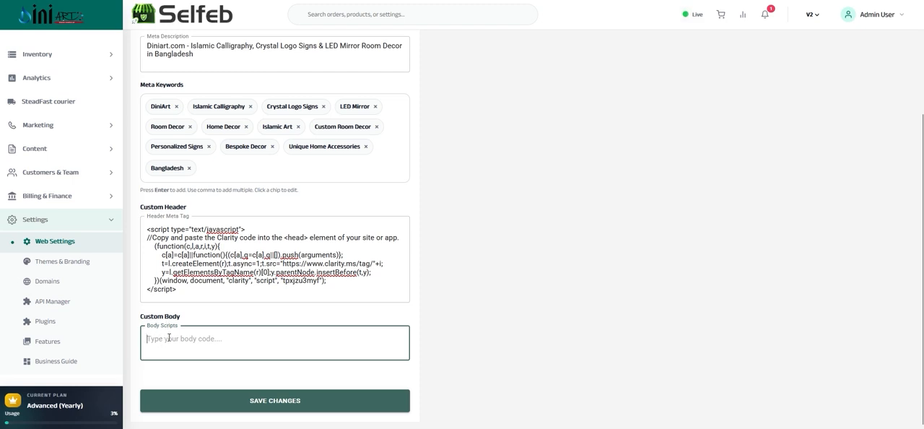
left_click_drag(209, 291, 199, 273)
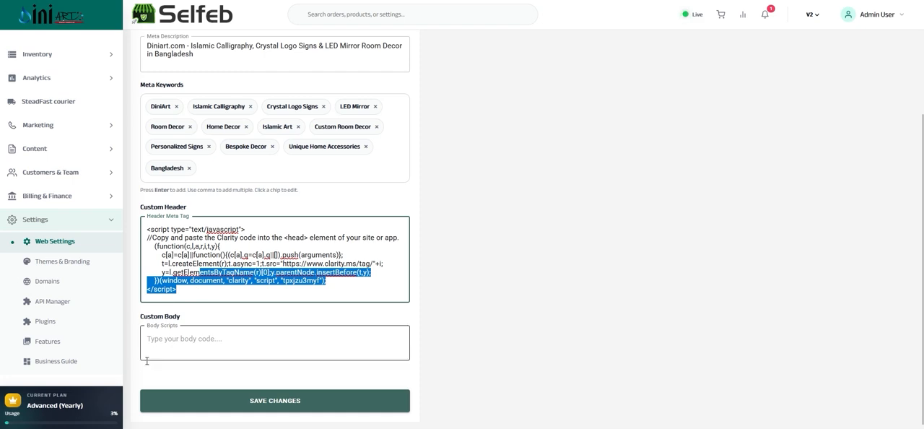
left_click(165, 337)
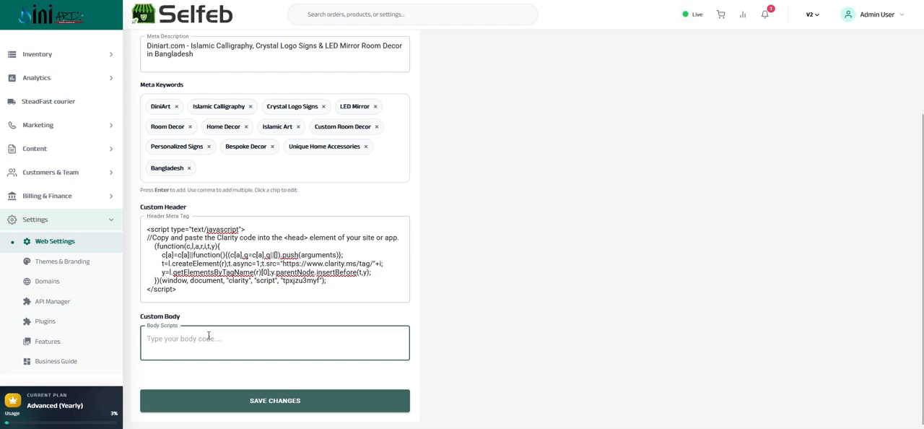
scroll(232, 347, "up", 2)
scroll(231, 351, "down", 2)
scroll(226, 374, "up", 2)
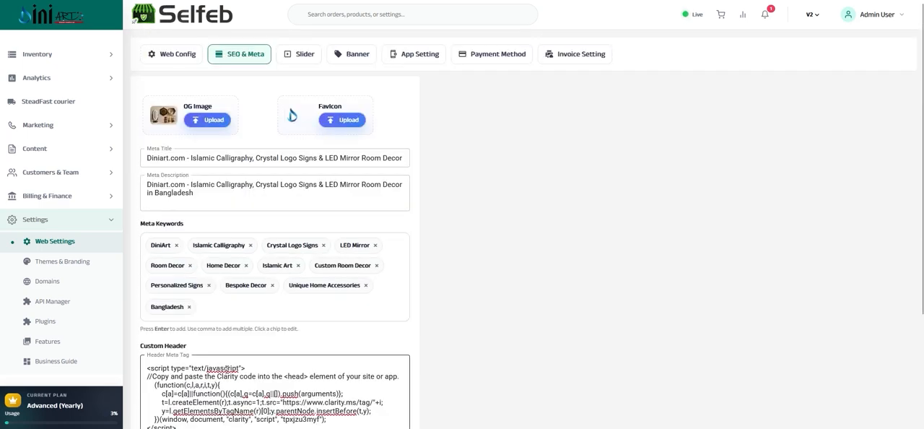
Load Gemini_Generated_Image_433tie433tie433t.png as the first slider's image and switch its cropping to custom size.
left_click(304, 55)
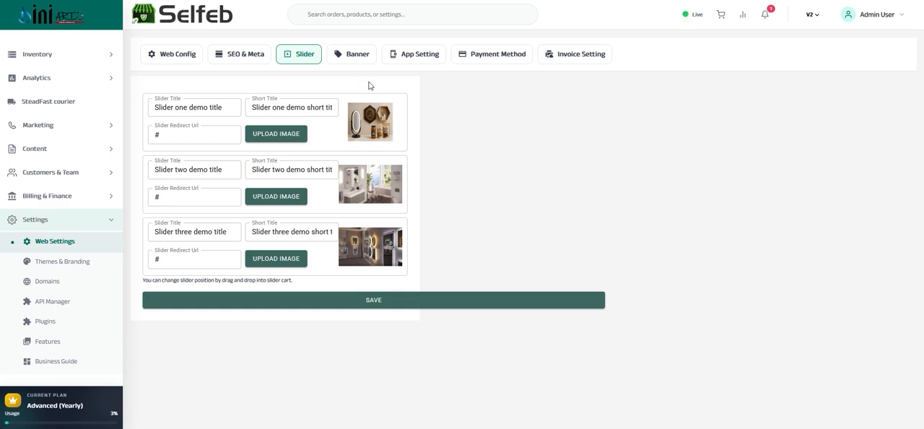
left_click(274, 135)
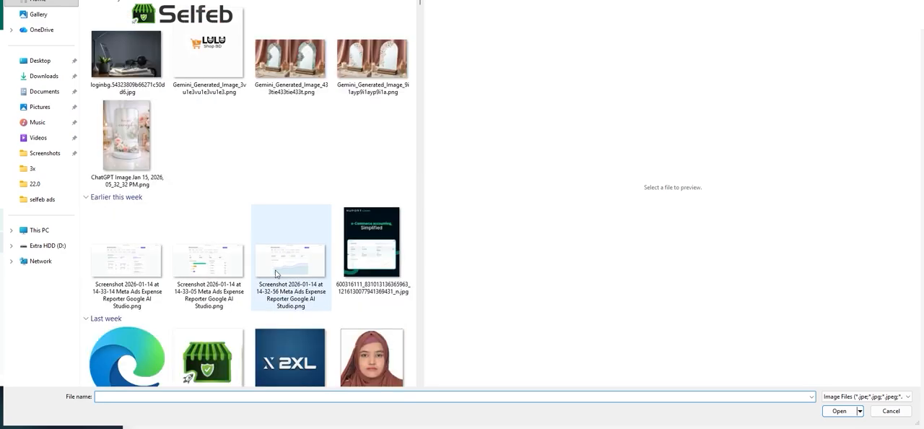
double_click(308, 60)
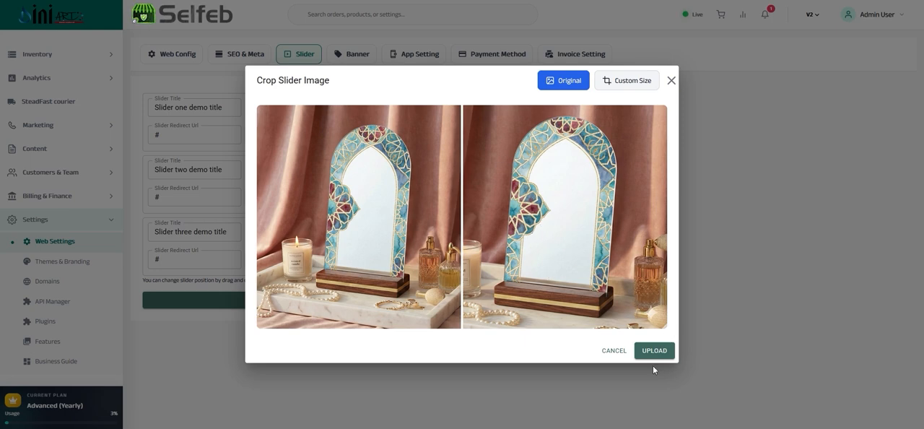
left_click(627, 87)
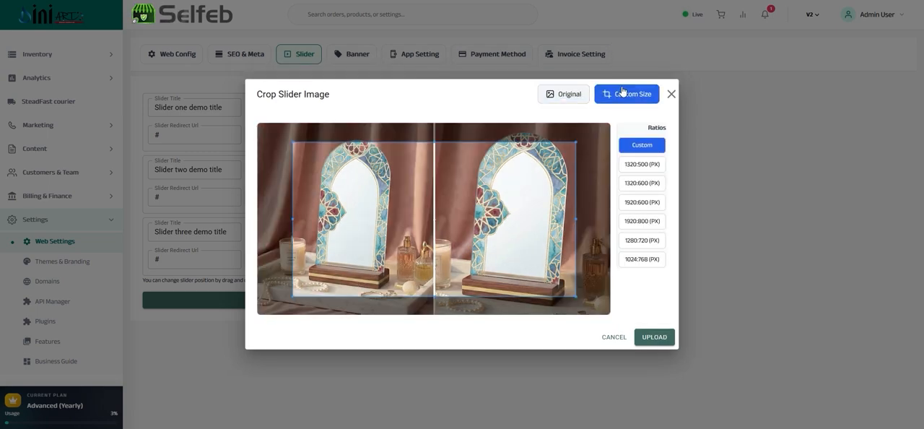
Try the preset crop ratios on the slider image, from 1320:500 to 1024:768, ending on 1320:500.
left_click(635, 165)
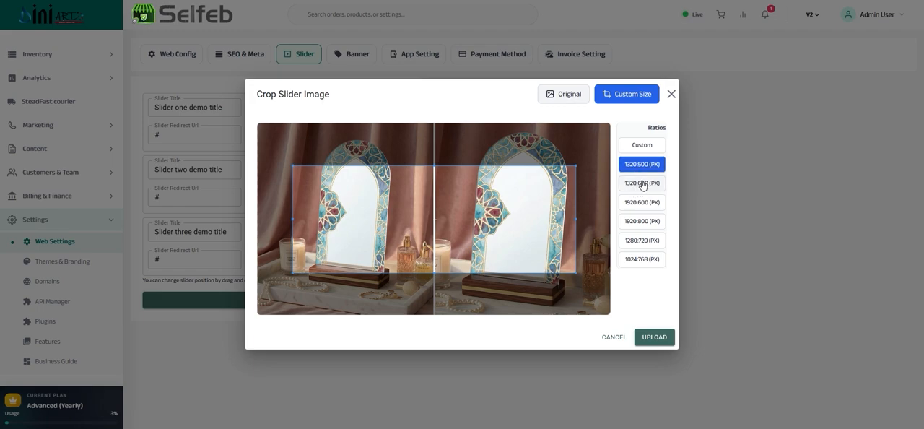
left_click(643, 185)
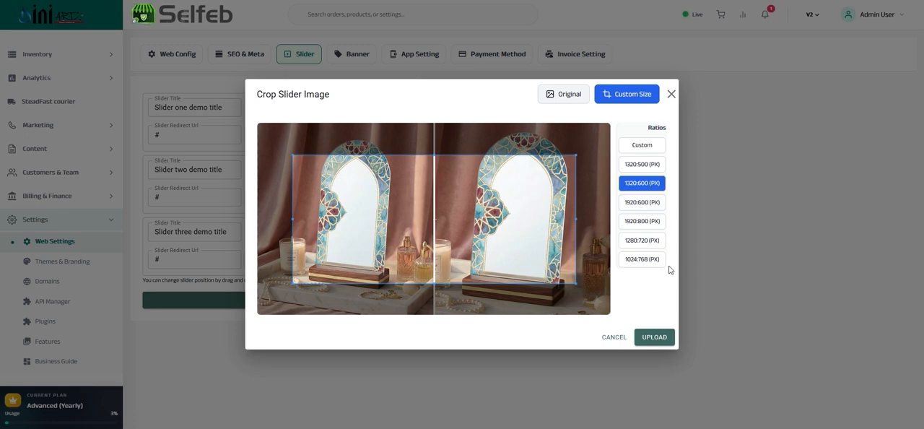
left_click(635, 222)
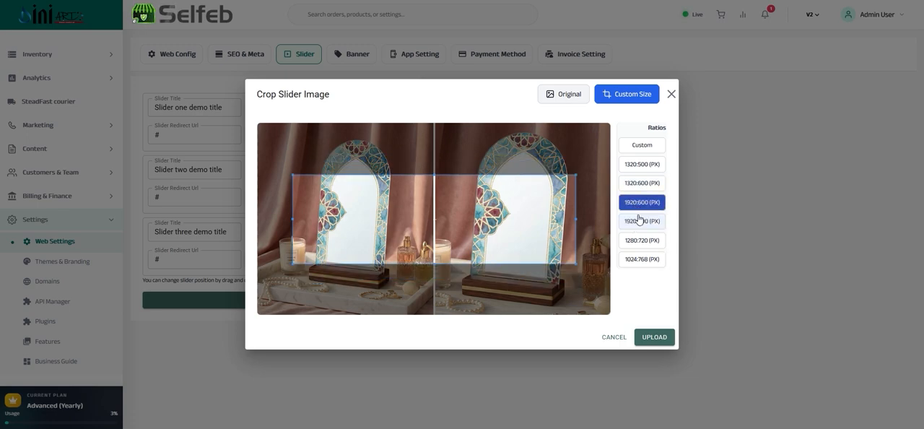
left_click(642, 240)
left_click(636, 261)
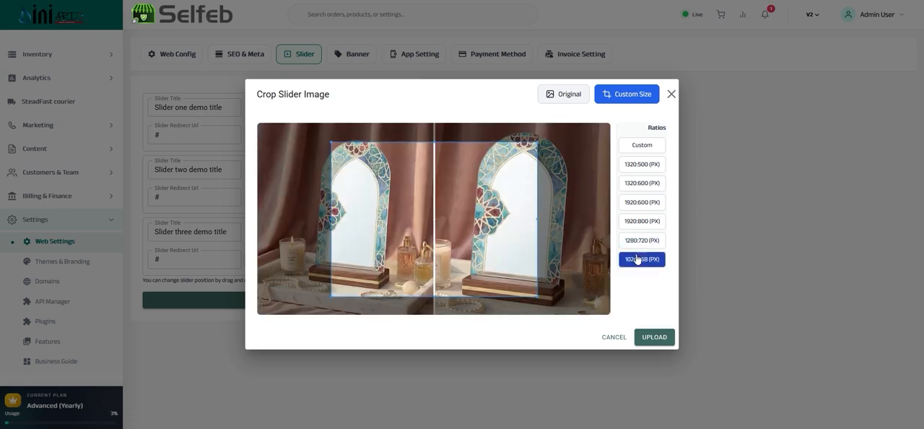
left_click(638, 242)
left_click(641, 166)
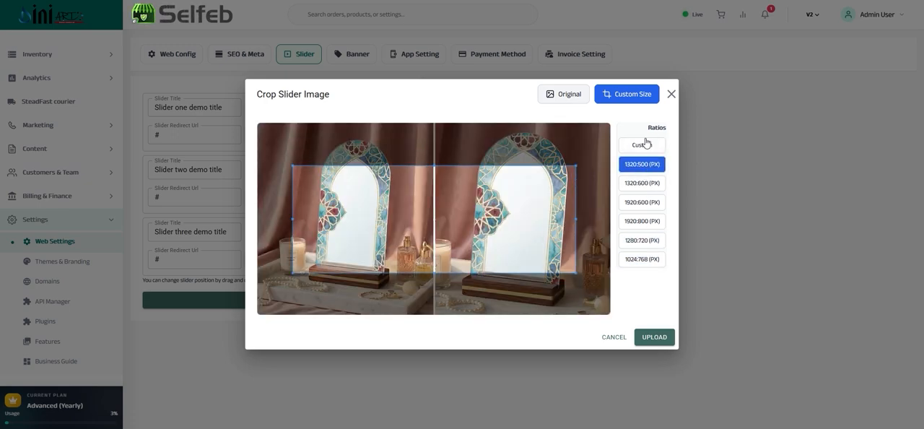
Try a custom crop with a narrower frame on the slider image, and cancel the upload.
left_click(644, 146)
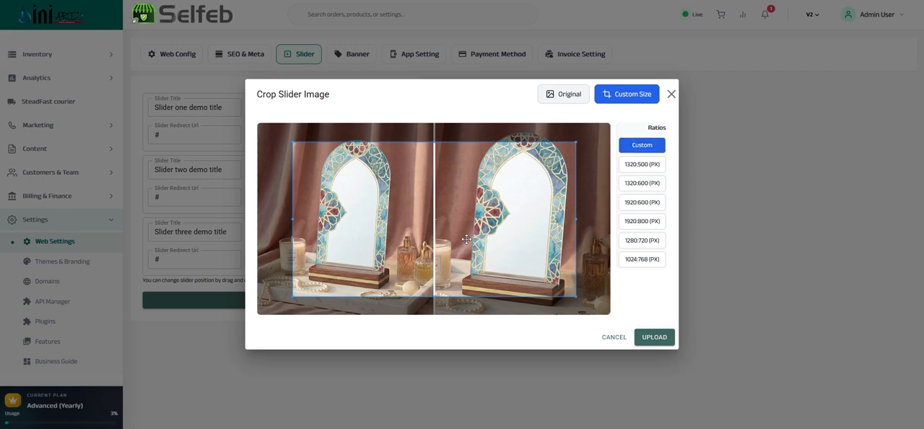
left_click_drag(576, 294, 547, 258)
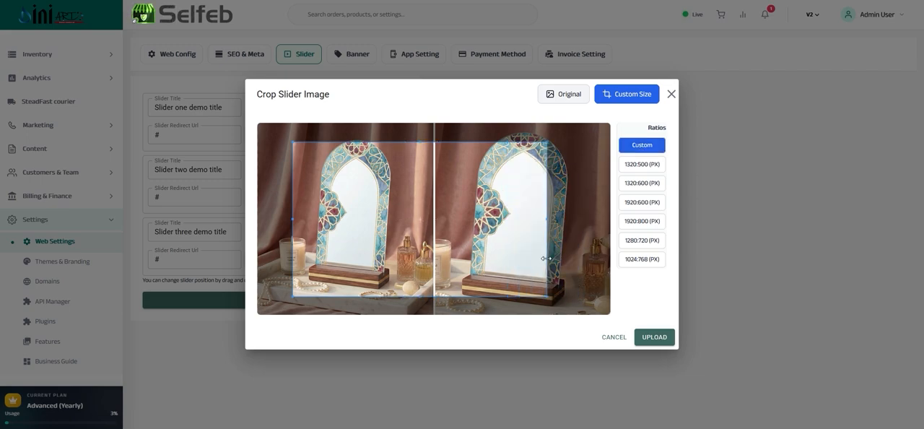
left_click(615, 337)
Review the banner settings, examining Banner 1's offer redirect URL and the option for adding offers.
left_click(351, 61)
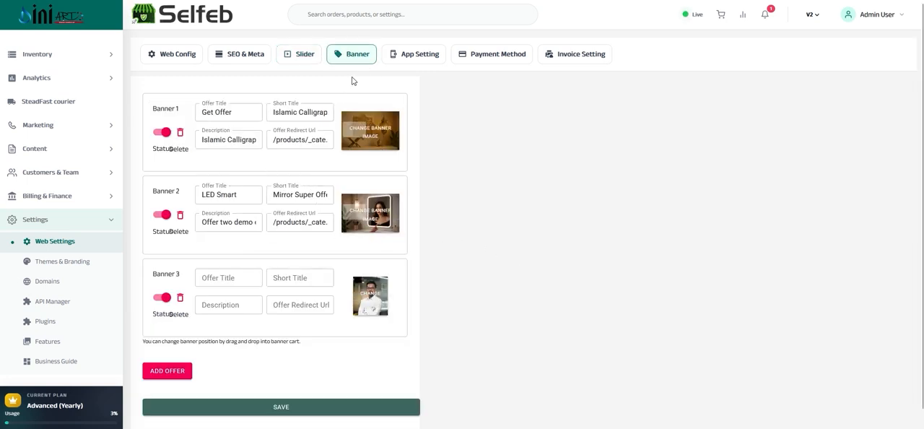
left_click(320, 140)
left_click_drag(320, 139, 244, 140)
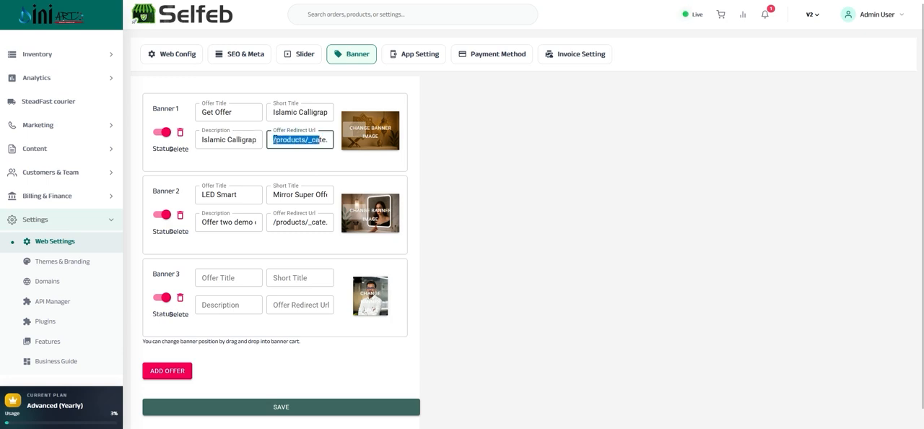
left_click(274, 139)
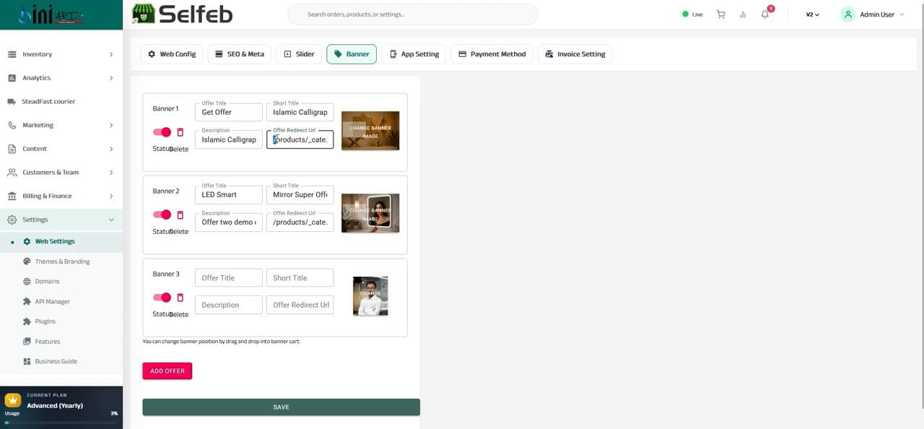
left_click_drag(296, 138, 278, 145)
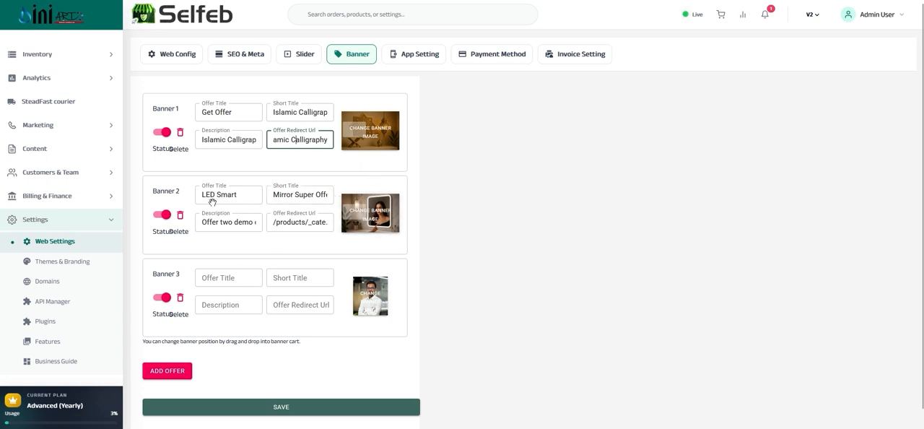
scroll(166, 332, "down", 1)
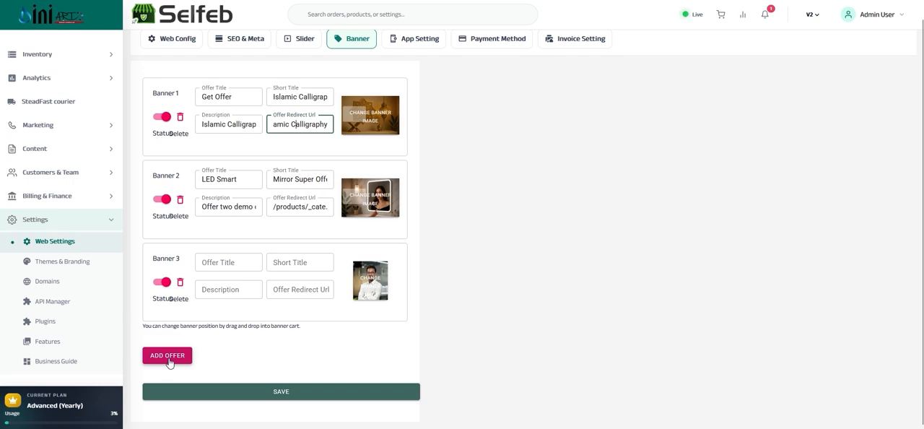
Add a fourth offer banner below Banner 3 and look over the complete list of banner cards.
left_click(169, 362)
scroll(243, 265, "down", 2)
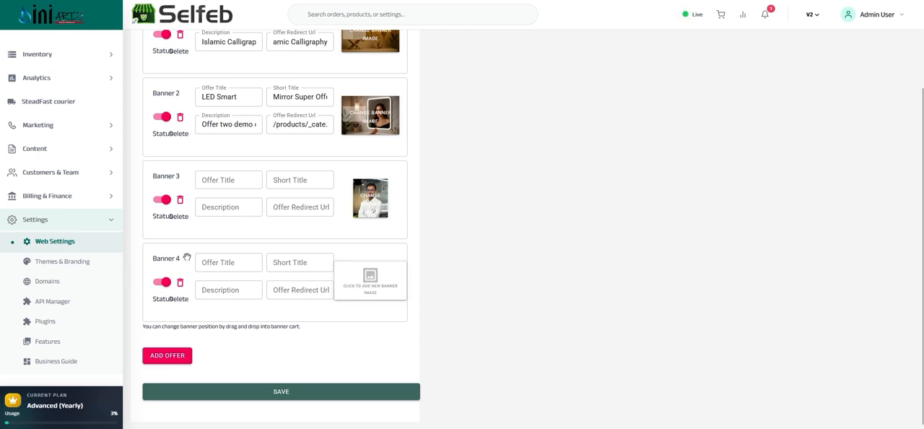
scroll(170, 262, "up", 2)
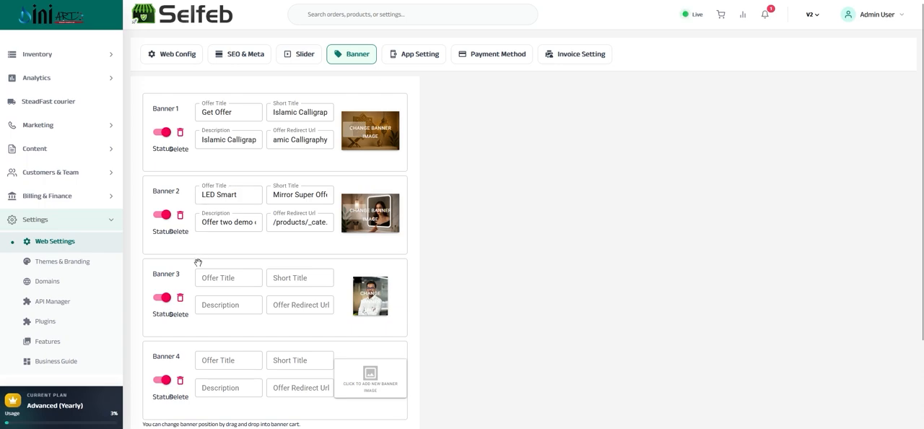
scroll(194, 264, "down", 2)
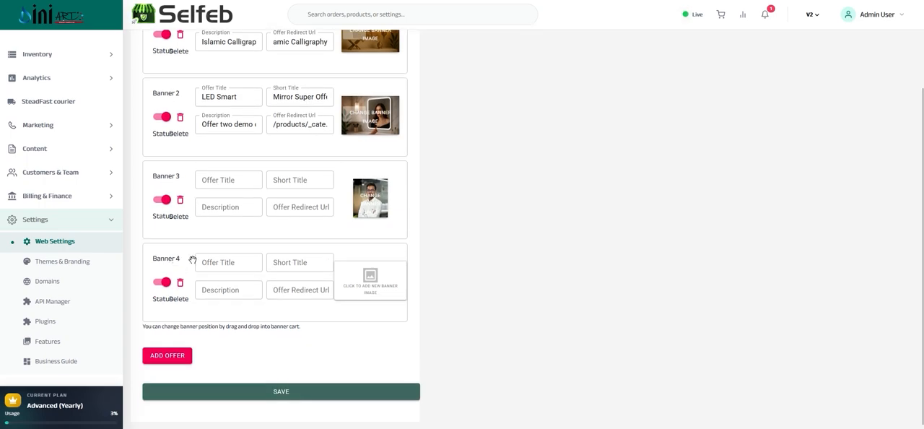
scroll(177, 263, "up", 2)
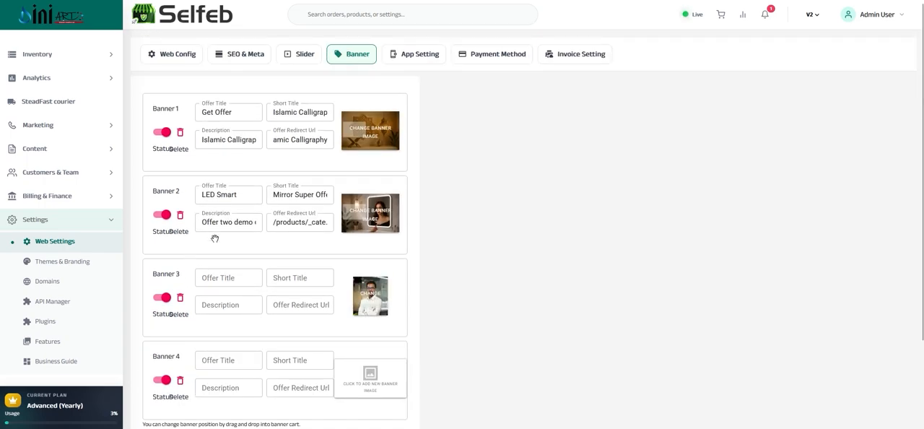
Open the app settings and examine the quality options for the banner and slider image sizes.
left_click(420, 57)
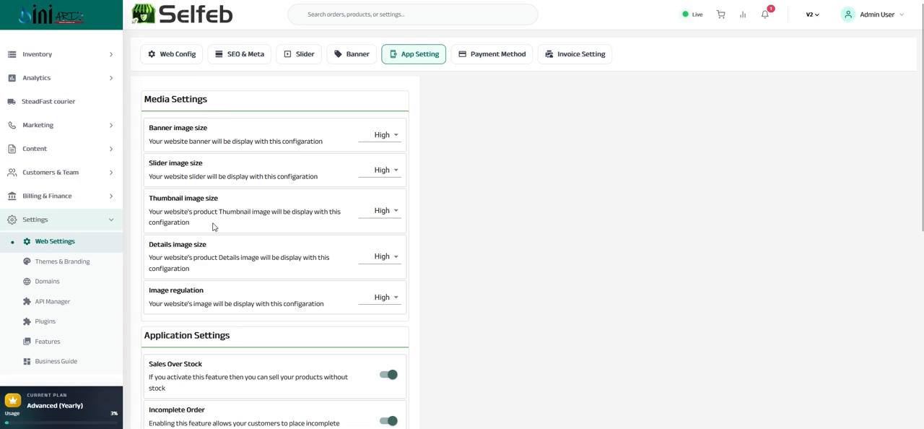
left_click_drag(170, 97, 425, 136)
left_click(392, 135)
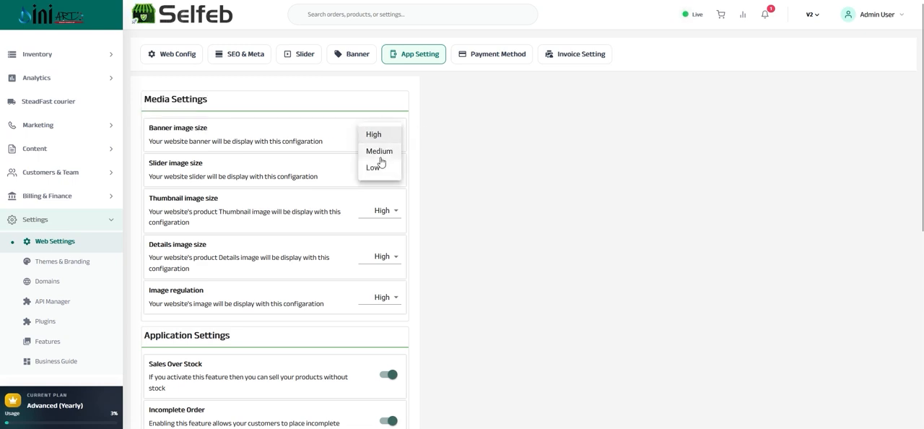
left_click(251, 140)
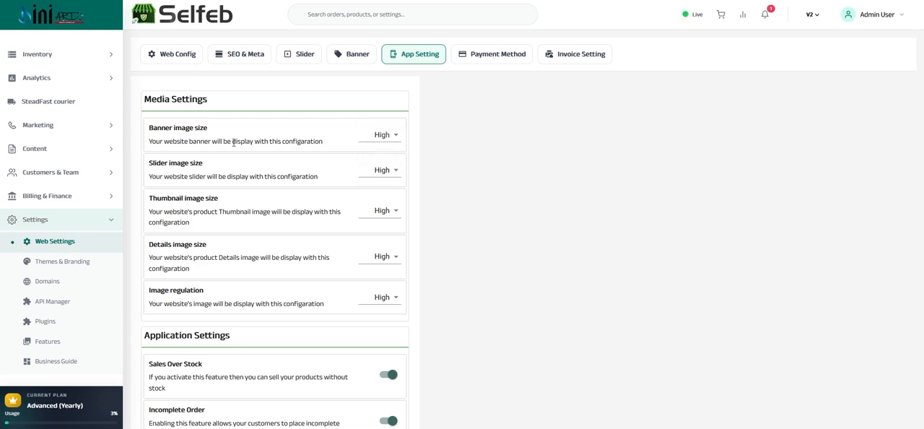
double_click(154, 163)
left_click(390, 166)
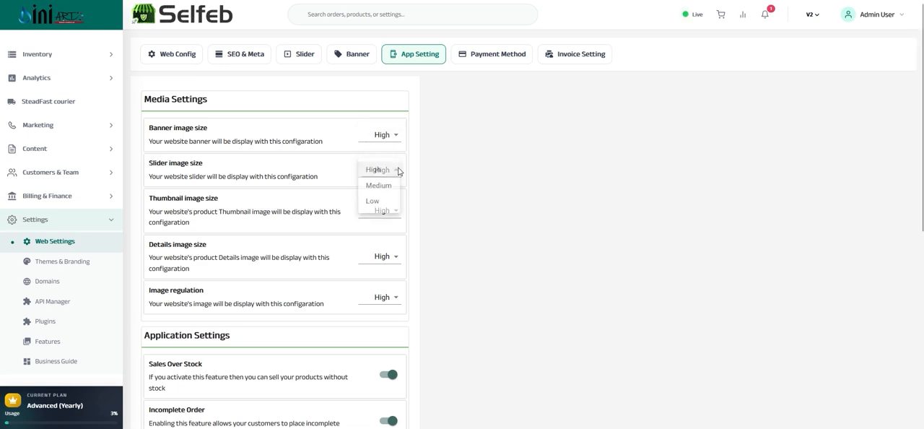
left_click(253, 178)
triple_click(254, 178)
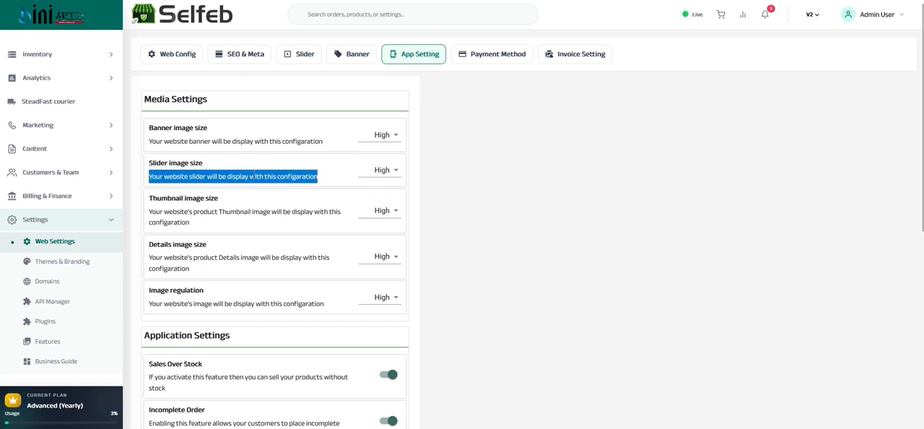
Examine the media settings for thumbnail image size, details image size and image regulation.
triple_click(181, 200)
left_click(384, 212)
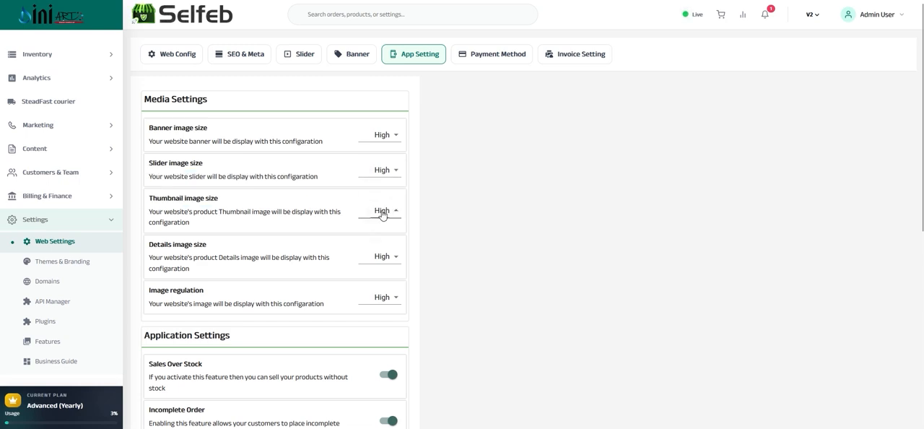
left_click(382, 211)
triple_click(201, 245)
left_click(181, 303)
left_click(379, 294)
left_click(376, 297)
Review the Sales Over Stock, Incomplete Order and Order Interval descriptions in the application settings.
scroll(334, 237, "down", 3)
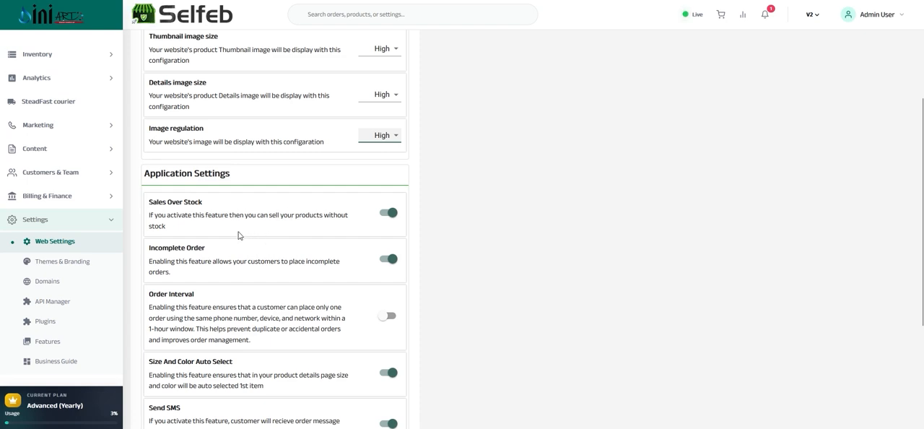
scroll(222, 202, "down", 3)
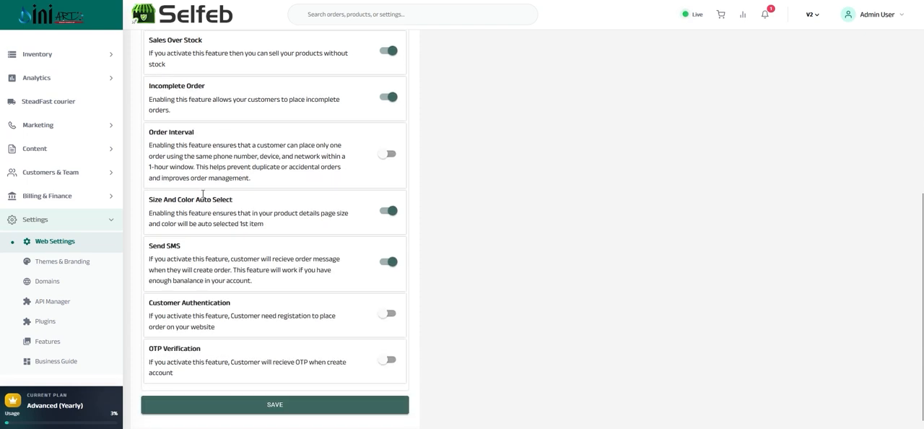
scroll(166, 159, "up", 2)
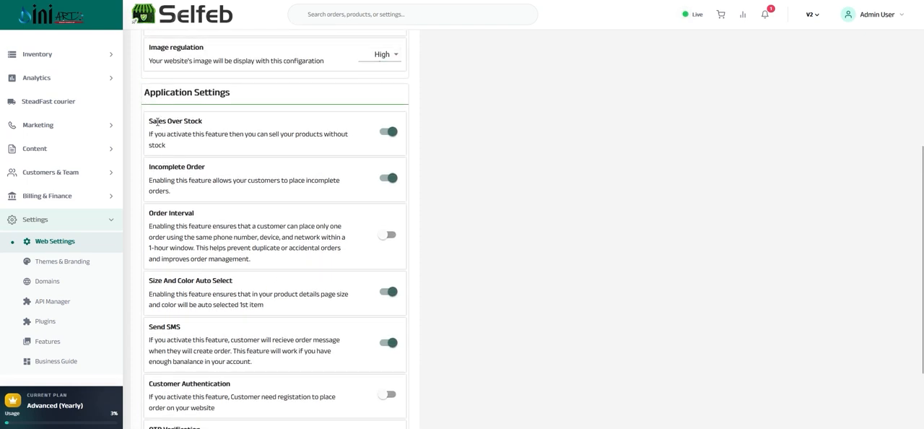
triple_click(156, 122)
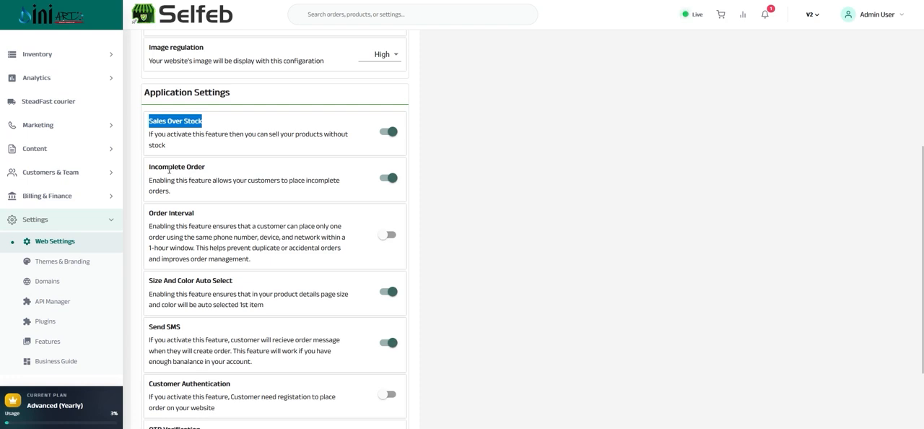
triple_click(169, 167)
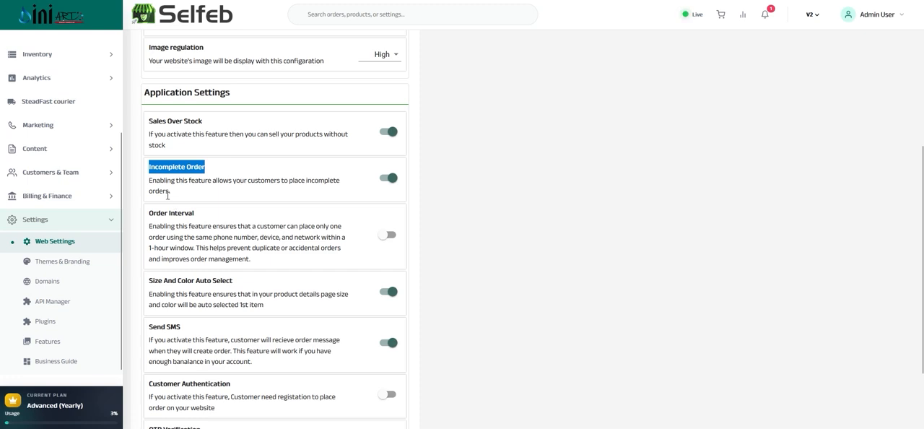
left_click_drag(149, 214, 251, 260)
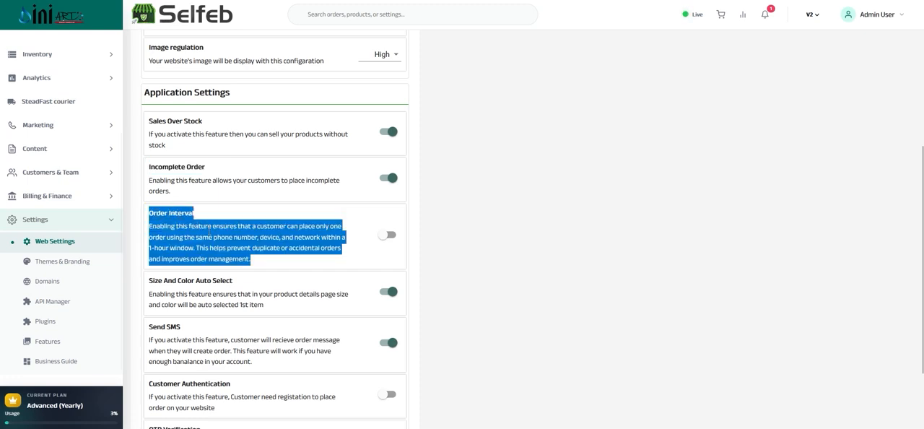
left_click(210, 229)
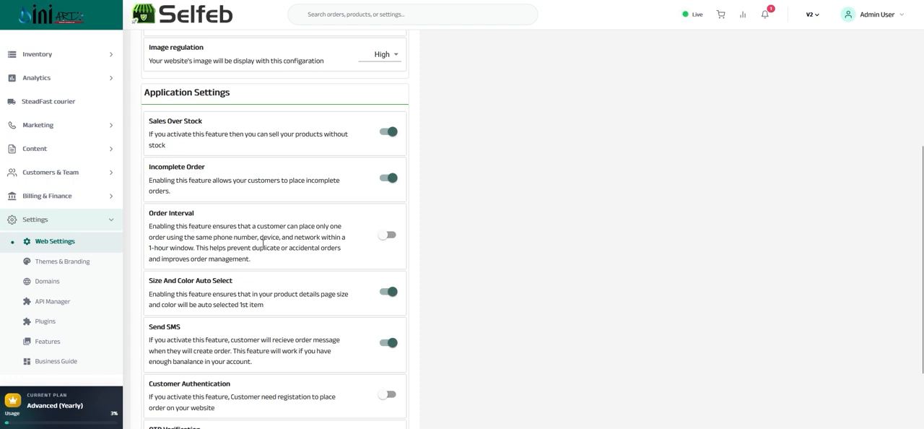
left_click_drag(253, 249, 339, 250)
triple_click(155, 247)
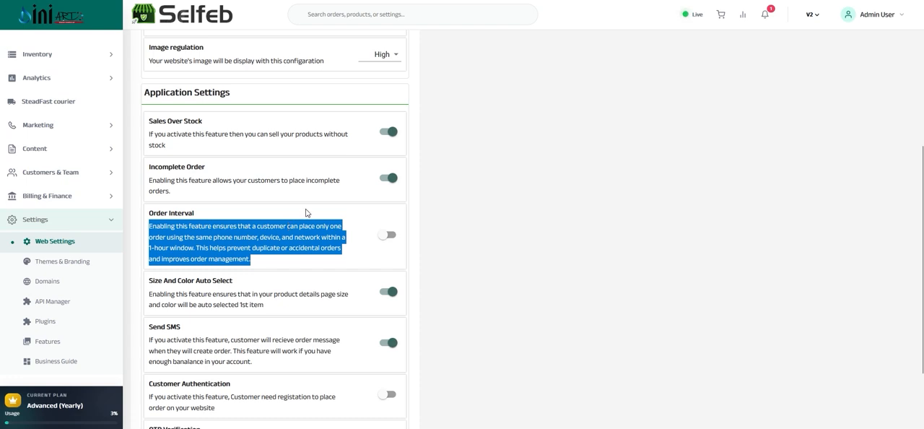
Review the descriptions of the Size And Color Auto Select and Send SMS application settings.
scroll(306, 213, "down", 2)
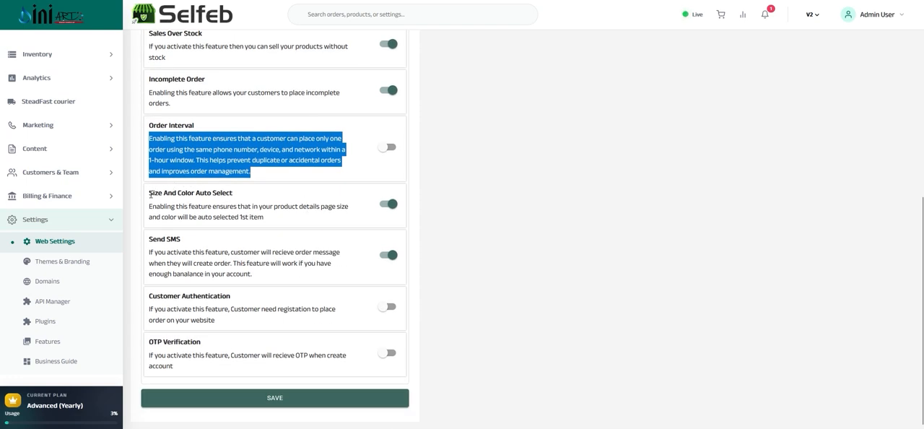
left_click_drag(149, 193, 217, 193)
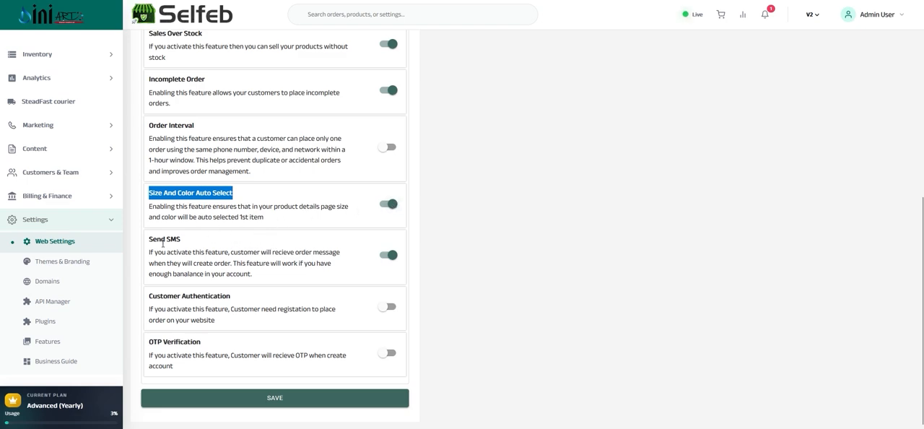
triple_click(160, 241)
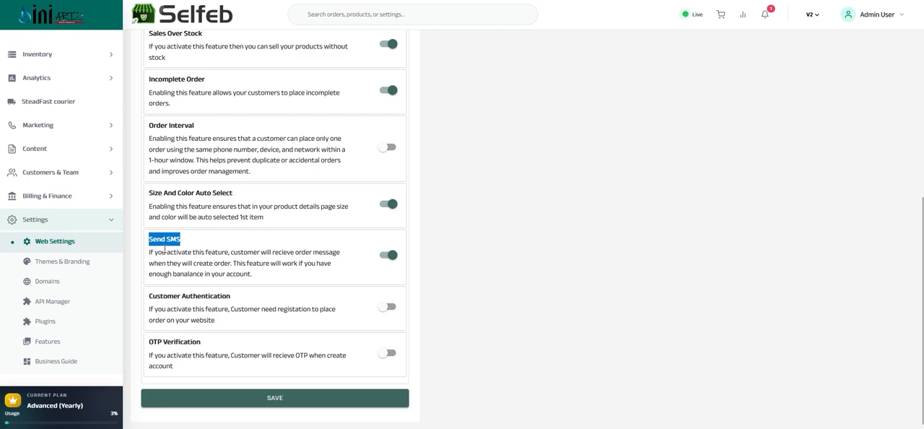
triple_click(164, 250)
left_click(164, 251)
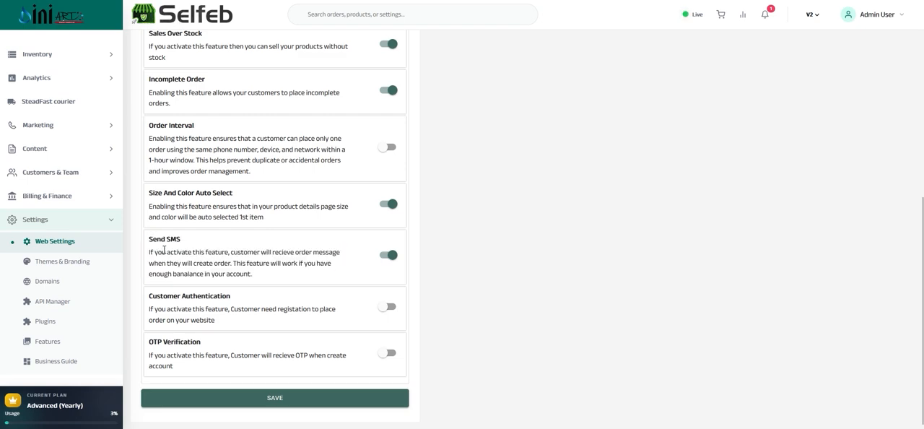
triple_click(164, 251)
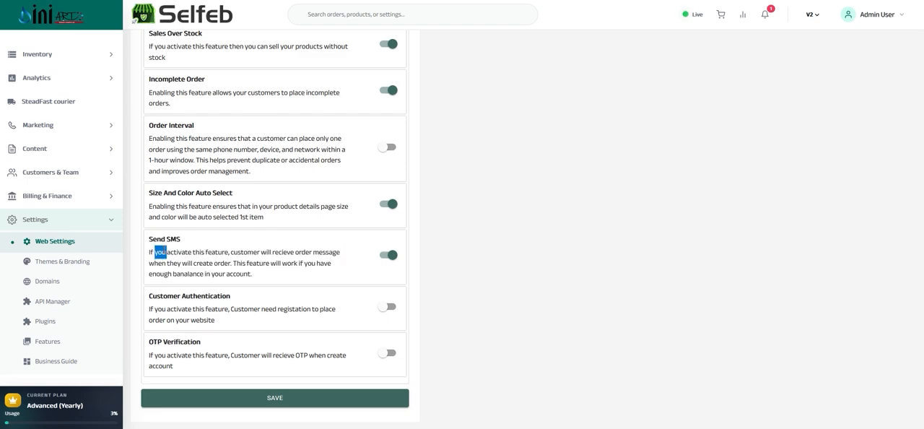
triple_click(164, 251)
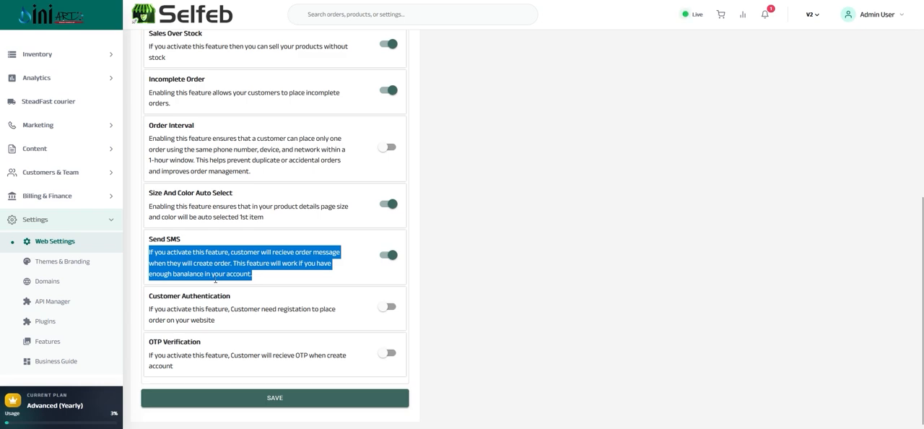
triple_click(268, 275)
triple_click(268, 276)
Review the descriptions of the Customer Authentication and OTP Verification application settings.
left_click(190, 297)
triple_click(190, 297)
left_click_drag(190, 297, 202, 309)
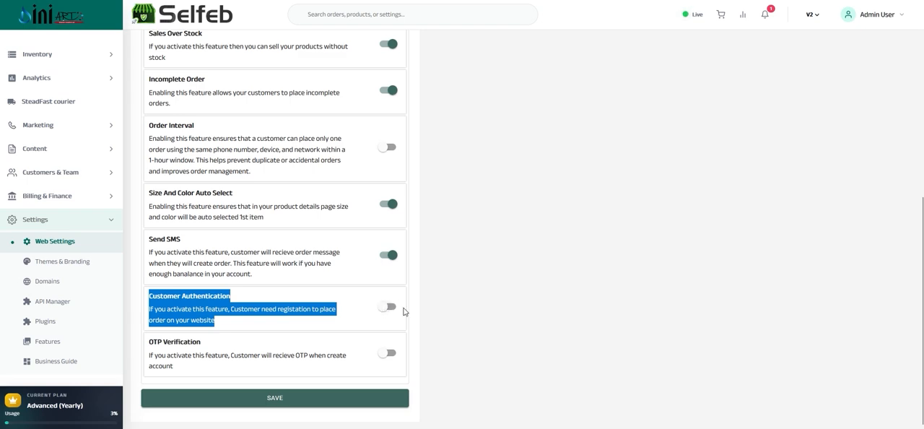
left_click_drag(149, 342, 173, 366)
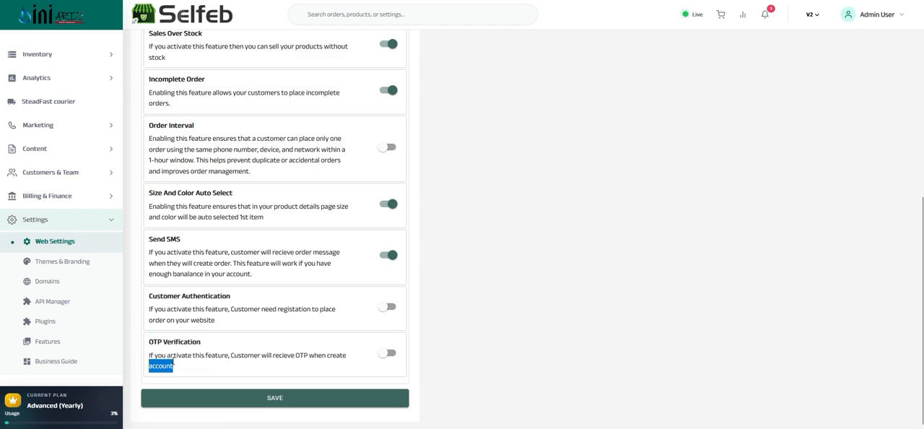
triple_click(173, 366)
triple_click(186, 340)
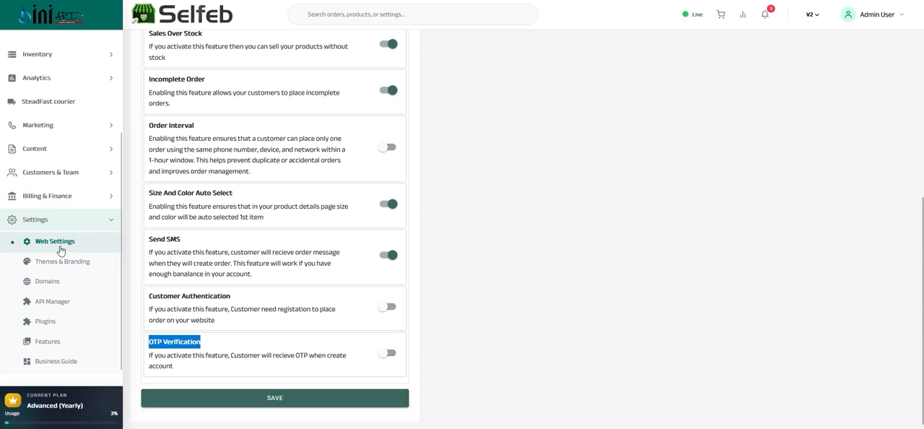
Open Themes & Branding, browse the theme catalogue down to Theme1 and return to the installed theme.
left_click(40, 264)
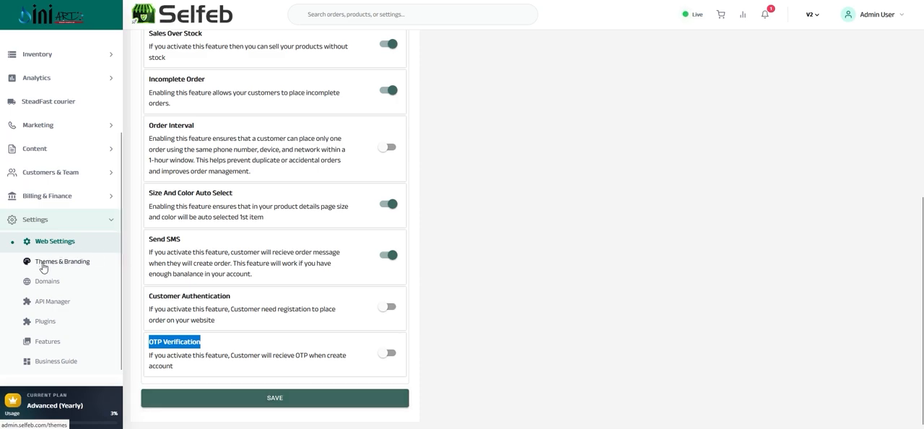
scroll(277, 227, "up", 3)
scroll(409, 209, "down", 4)
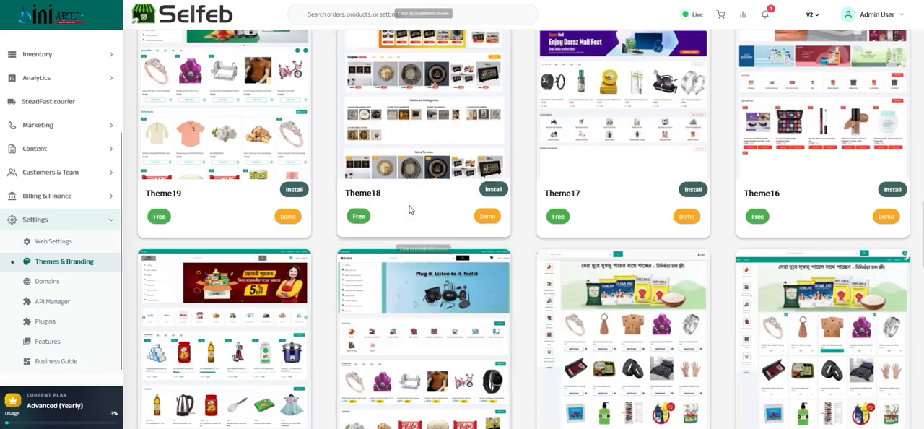
scroll(394, 242, "down", 5)
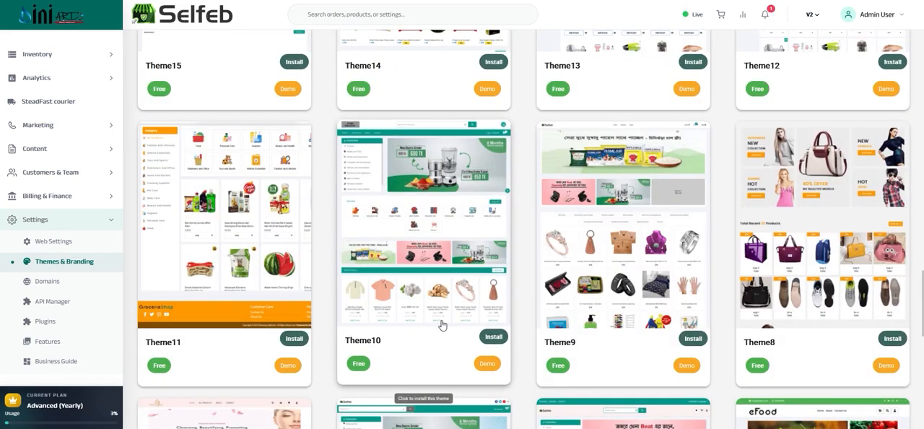
scroll(604, 299, "down", 5)
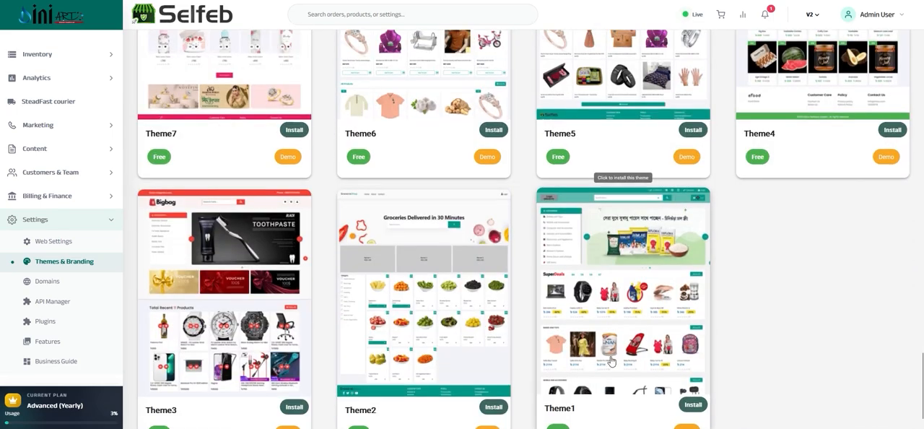
scroll(621, 318, "up", 5)
scroll(630, 330, "up", 20)
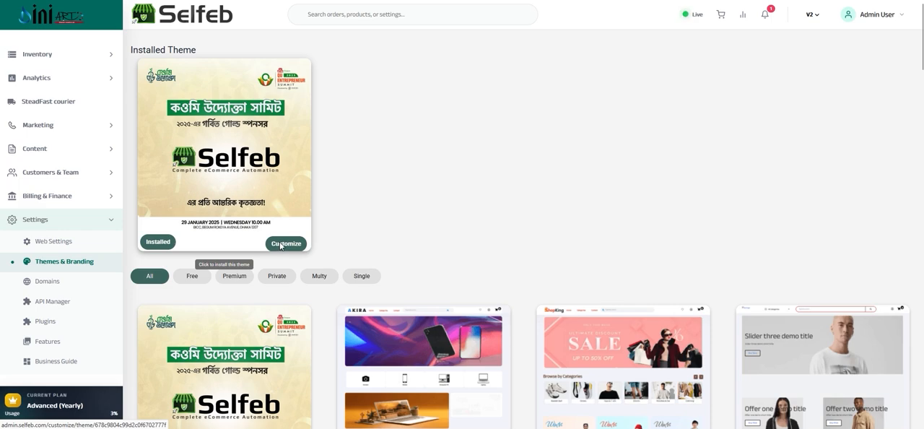
Examine the installed theme's entry in the catalogue and browse the other installable themes below it.
scroll(274, 248, "down", 2)
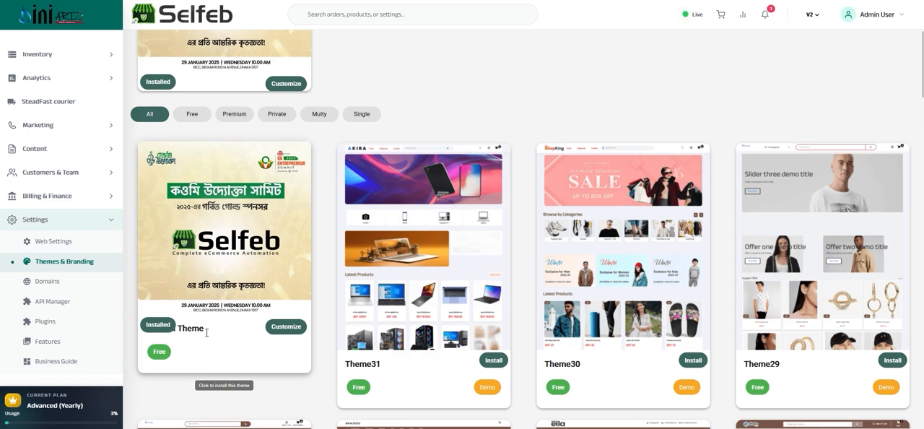
double_click(191, 328)
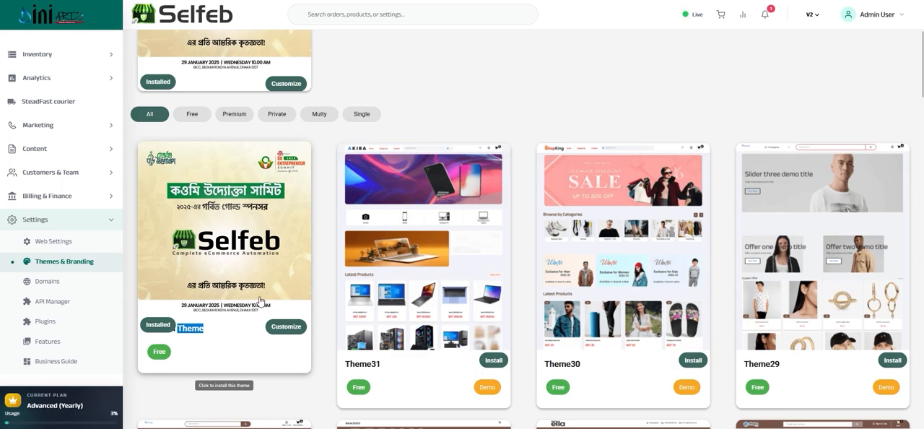
scroll(443, 259, "down", 5)
scroll(442, 259, "down", 20)
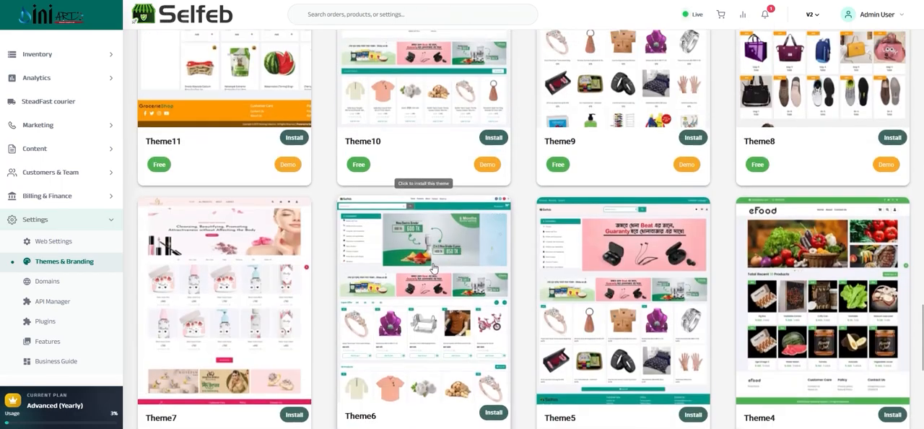
Browse the free installable themes in the catalogue, including Theme19 through Theme12.
scroll(437, 264, "up", 20)
scroll(434, 269, "down", 10)
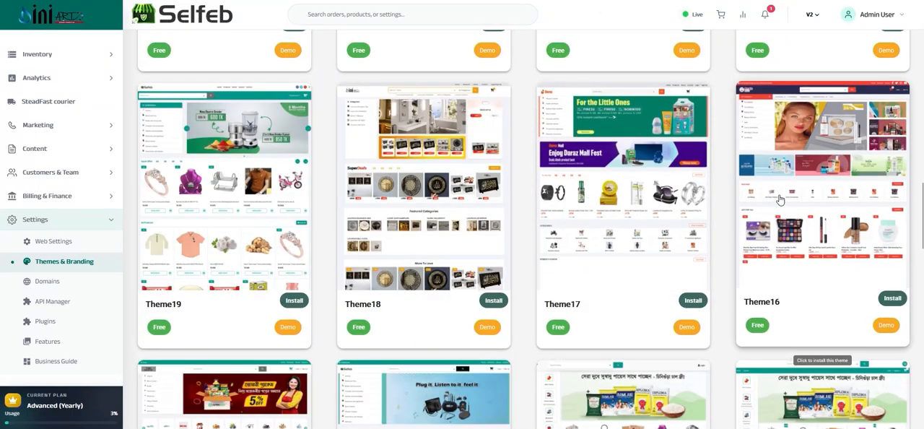
scroll(776, 260, "down", 4)
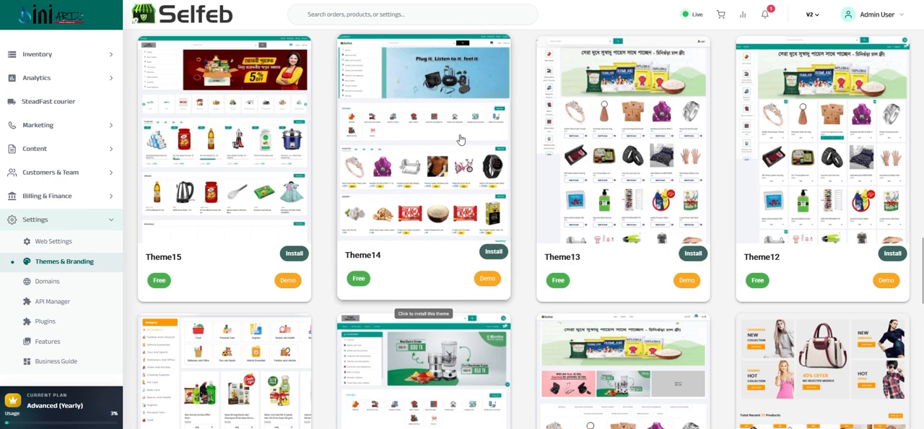
Open Domains, view the form for adding a new domain and cancel it without entering a domain name.
left_click(53, 286)
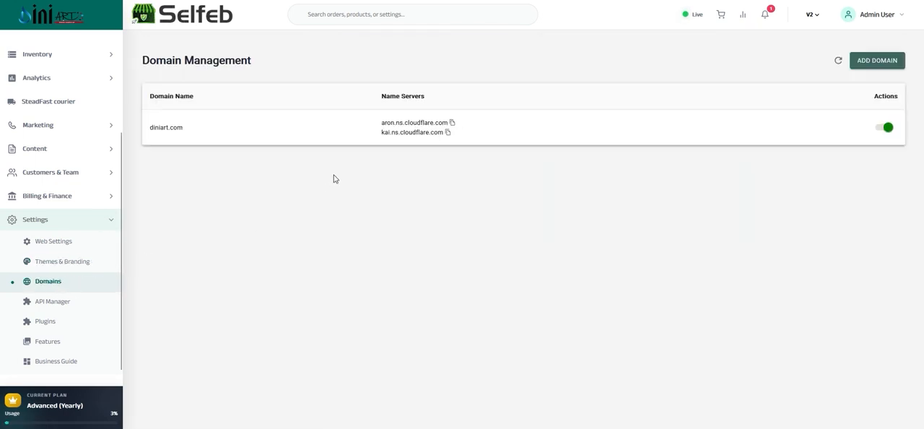
left_click(872, 62)
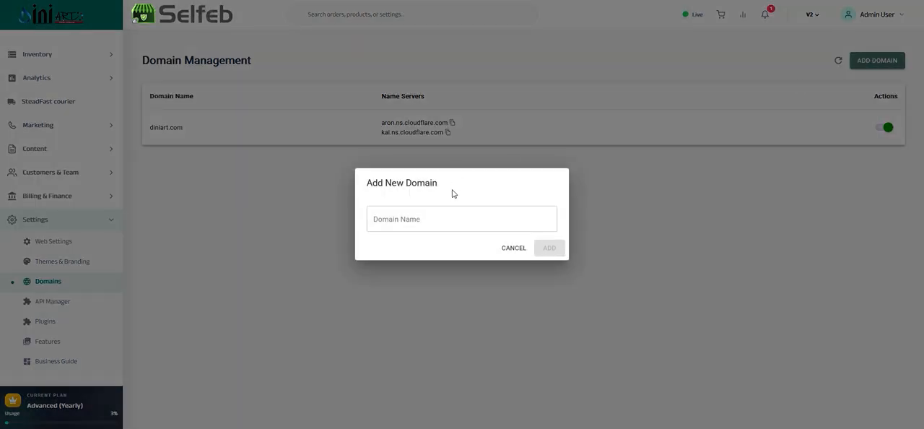
left_click(393, 217)
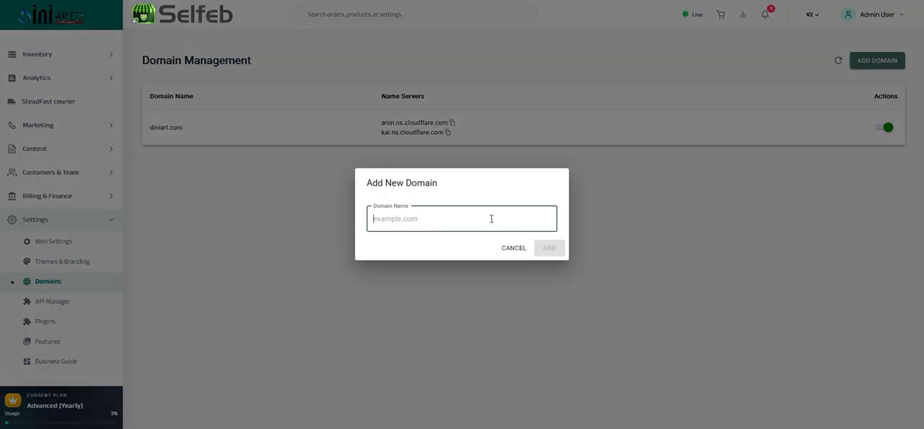
left_click(515, 249)
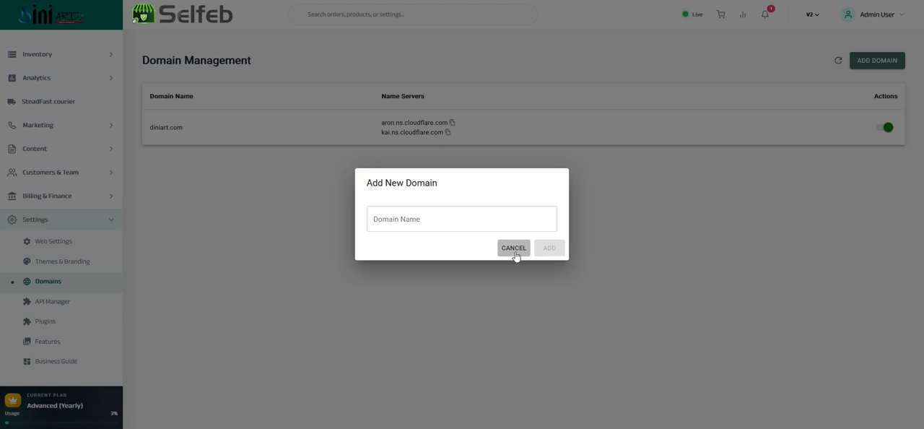
left_click(511, 250)
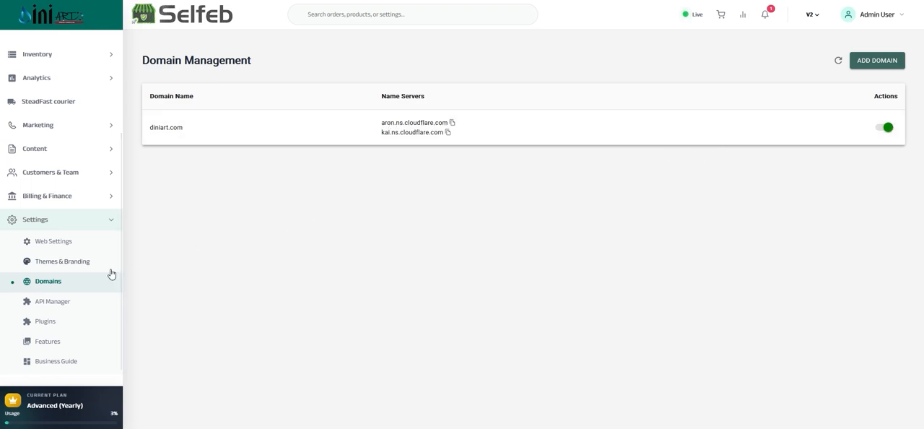
Open the API Manager and set the new API key's validity to 1 Year, leaving the host name empty.
left_click(36, 303)
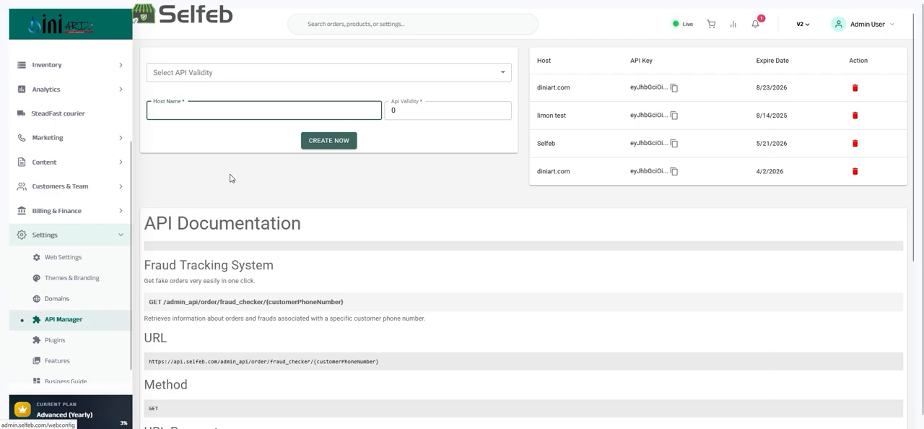
scroll(242, 179, "down", 4)
scroll(270, 186, "up", 4)
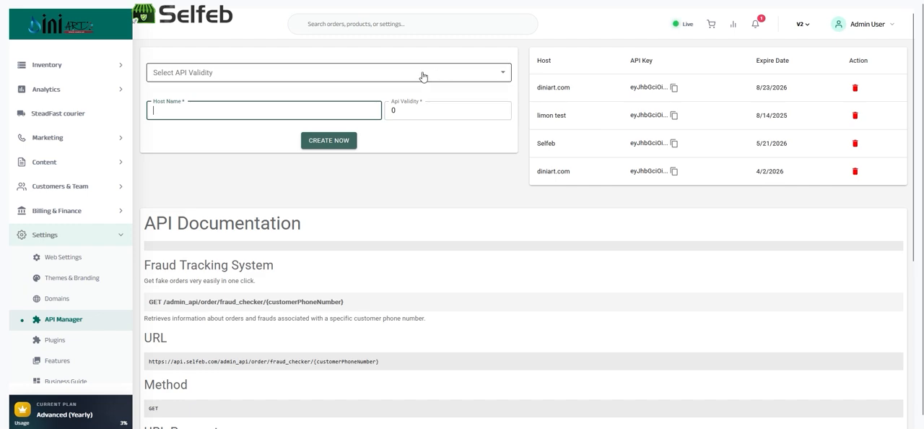
left_click(303, 74)
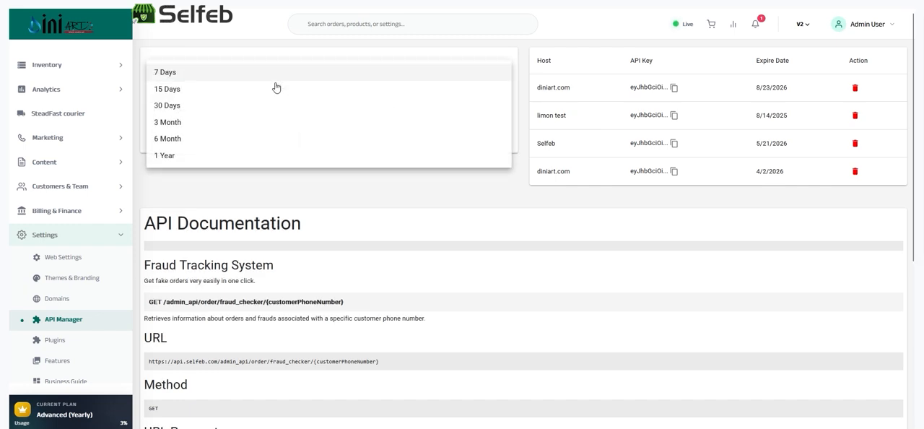
left_click(167, 155)
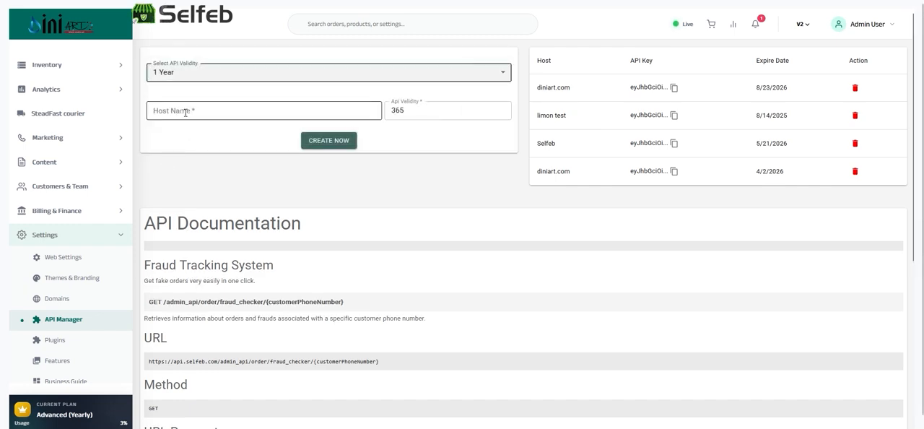
left_click(186, 113)
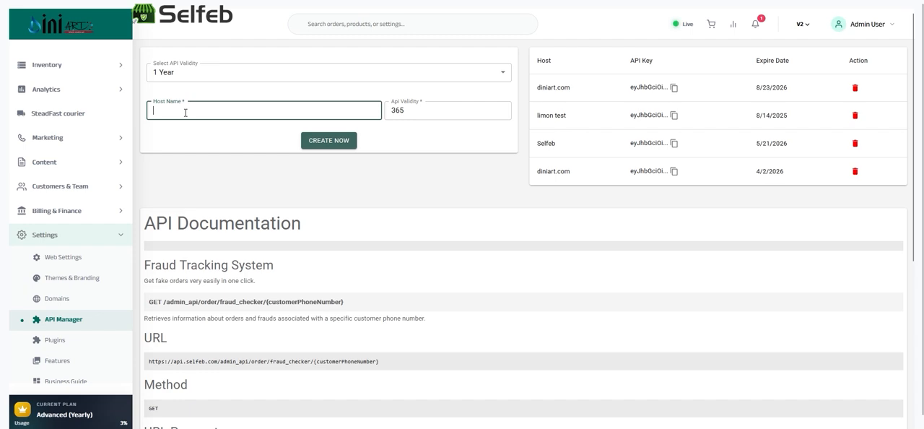
double_click(423, 111)
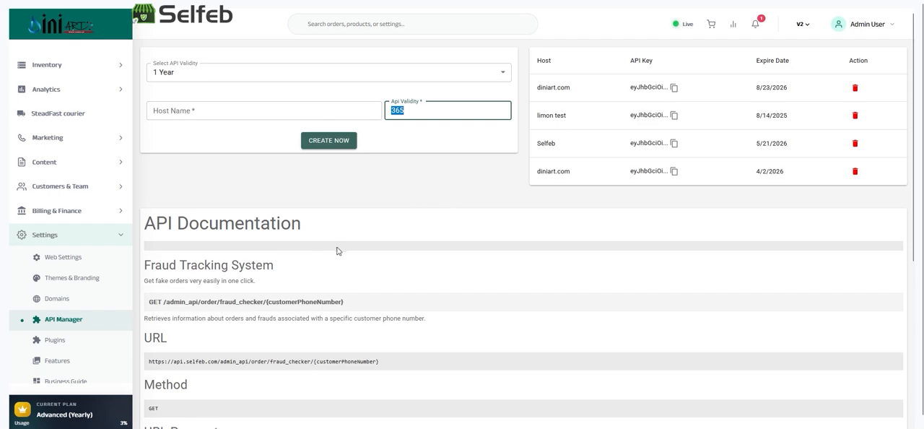
Look over the API Documentation section below the key creation form.
scroll(319, 216, "down", 5)
scroll(319, 225, "up", 5)
scroll(323, 225, "down", 1)
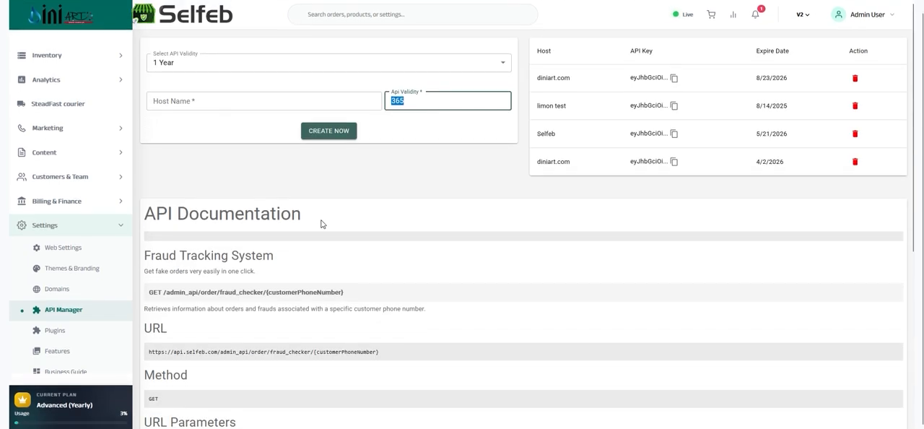
scroll(225, 220, "down", 4)
Open Plugins and look through all available plugins, from Live User Tracker down to aamarpay.
left_click(61, 330)
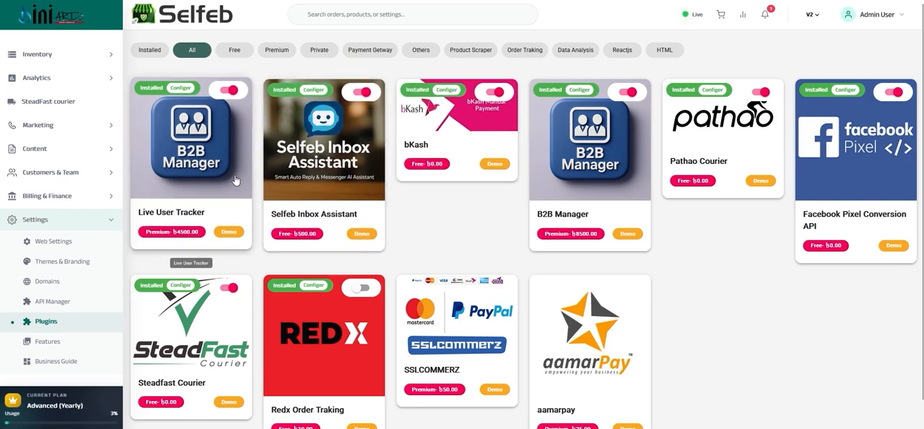
scroll(230, 199, "down", 1)
scroll(230, 198, "down", 1)
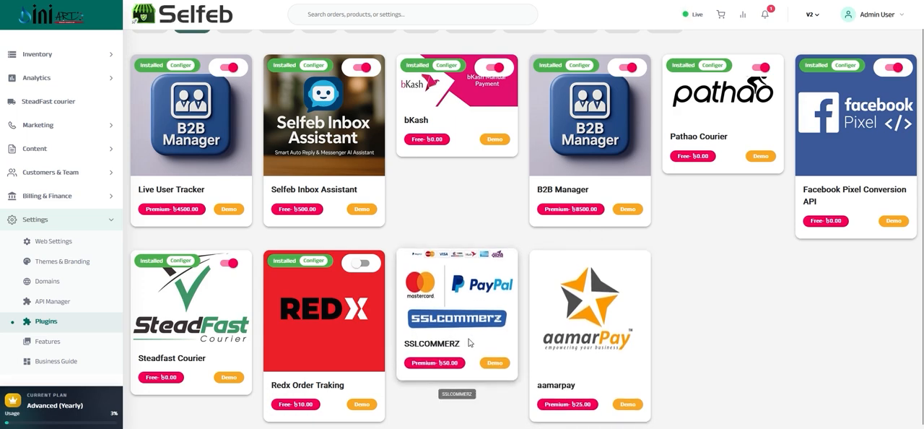
scroll(628, 280, "up", 1)
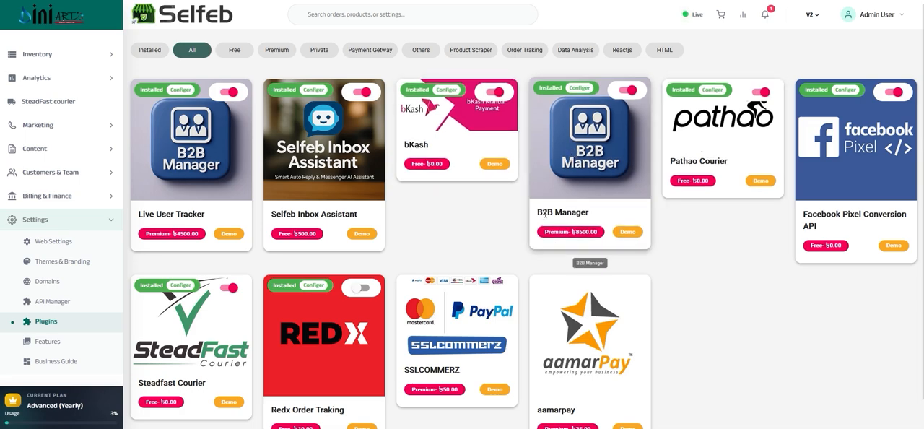
Check the name and price of the B2B Manager plugin.
left_click_drag(546, 214, 573, 214)
triple_click(578, 233)
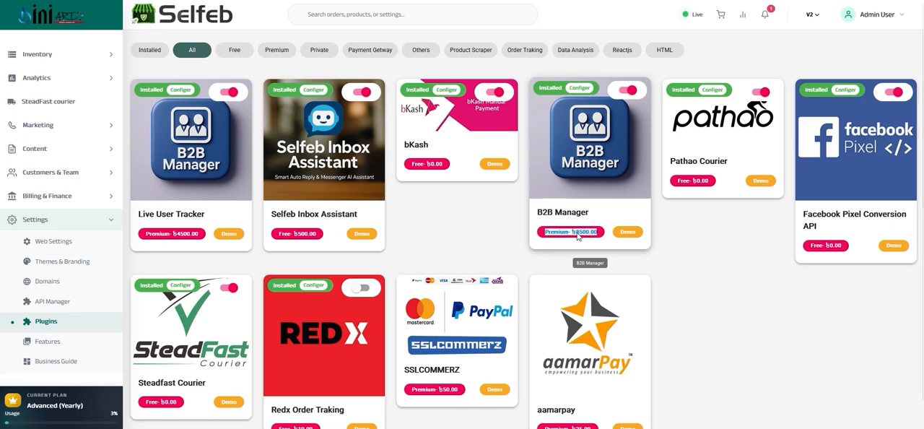
triple_click(578, 232)
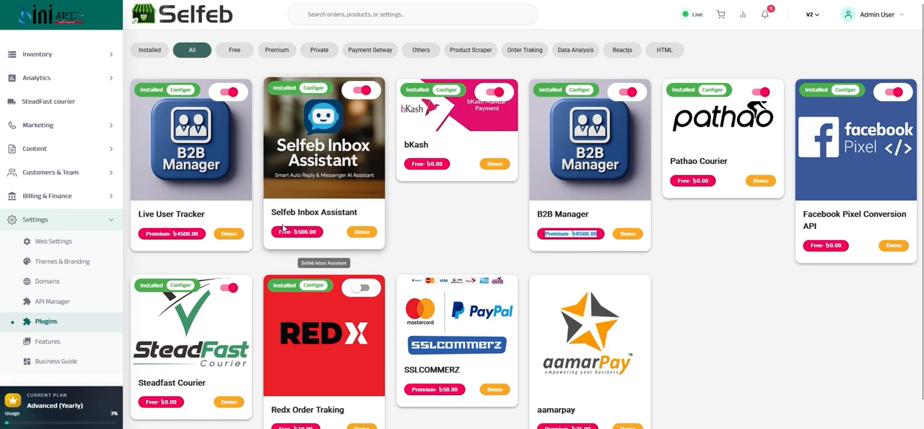
Check the name and price of the Selfeb Inbox Assistant plugin.
left_click_drag(271, 212, 358, 212)
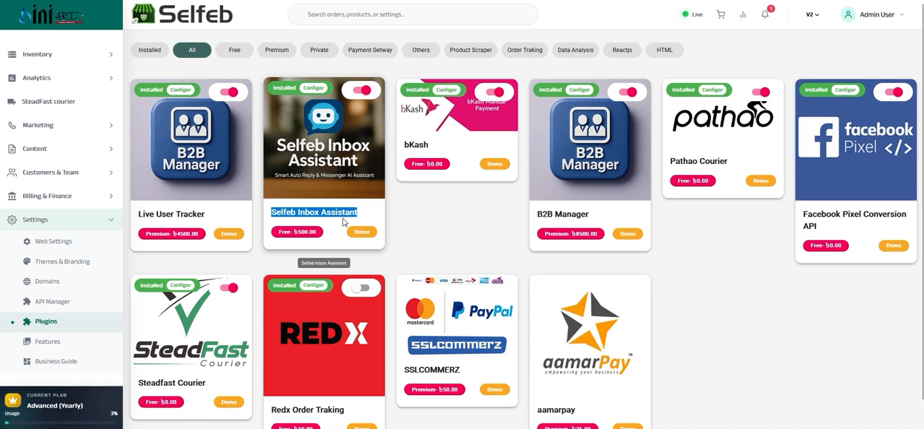
mouse_move(285, 428)
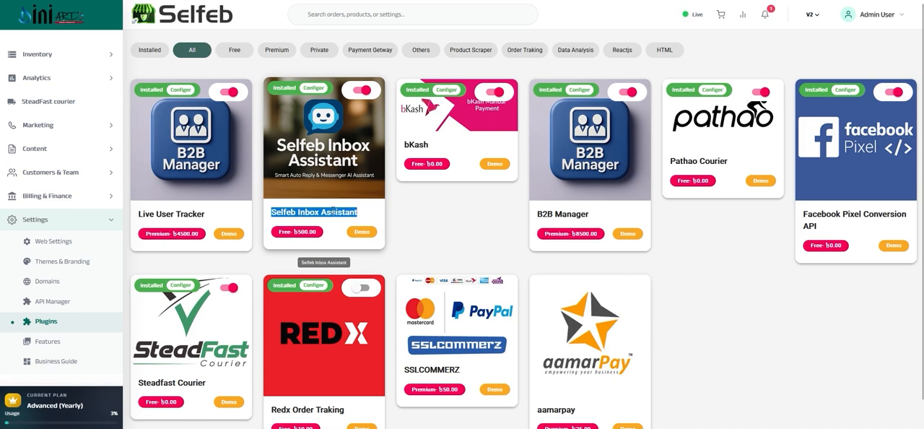
double_click(304, 232)
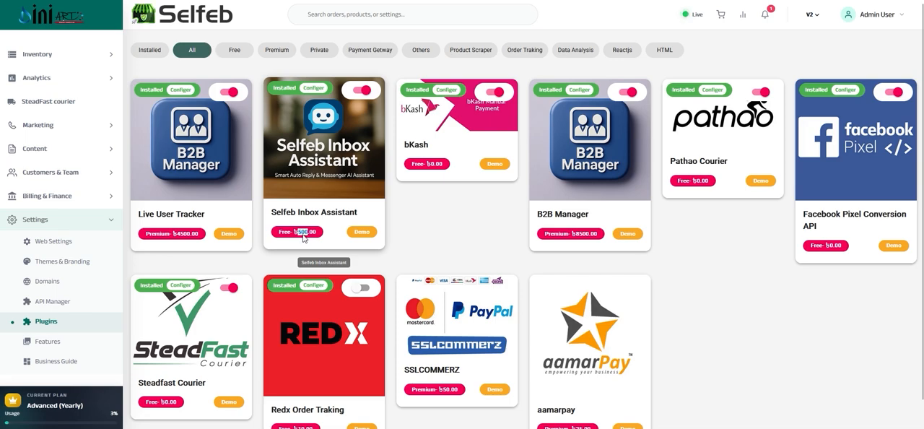
double_click(284, 212)
left_click_drag(284, 213, 307, 230)
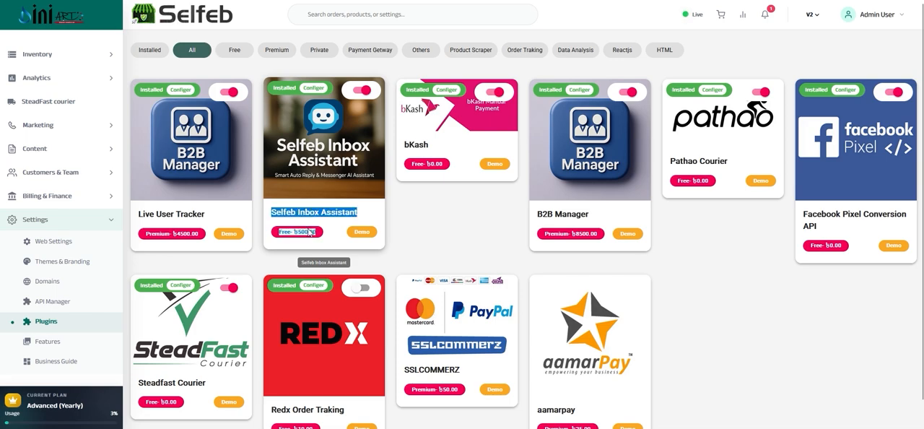
Check the name and price of the Live User Tracker plugin.
triple_click(158, 212)
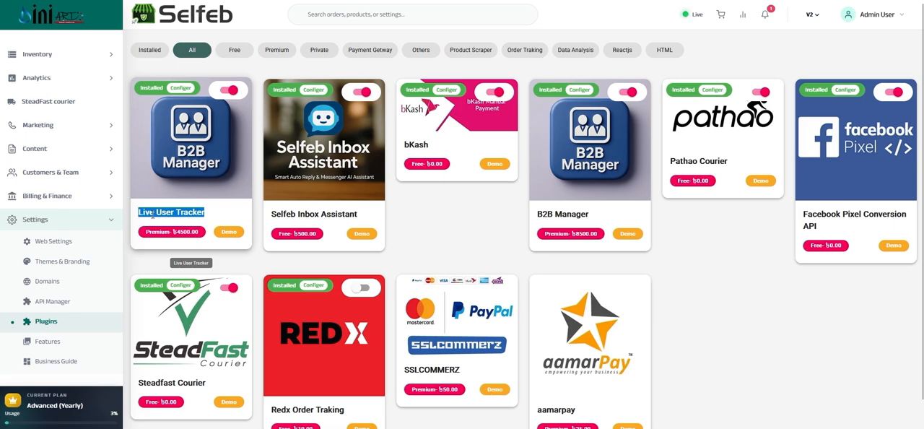
left_click_drag(190, 232, 156, 235)
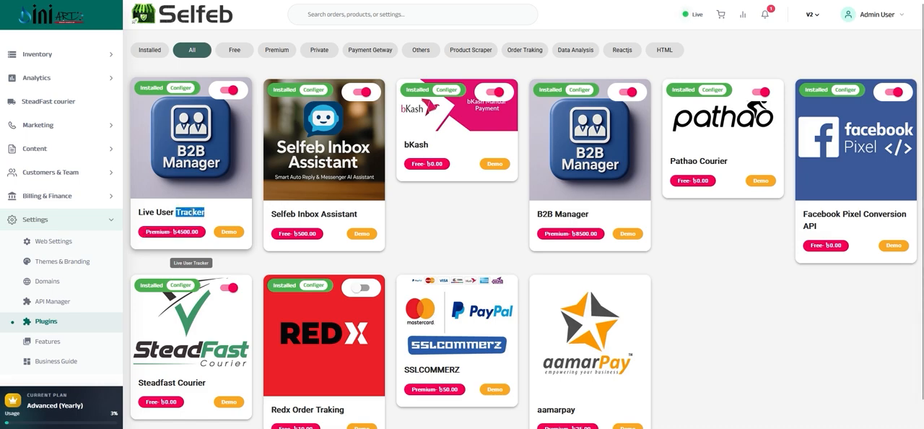
triple_click(193, 210)
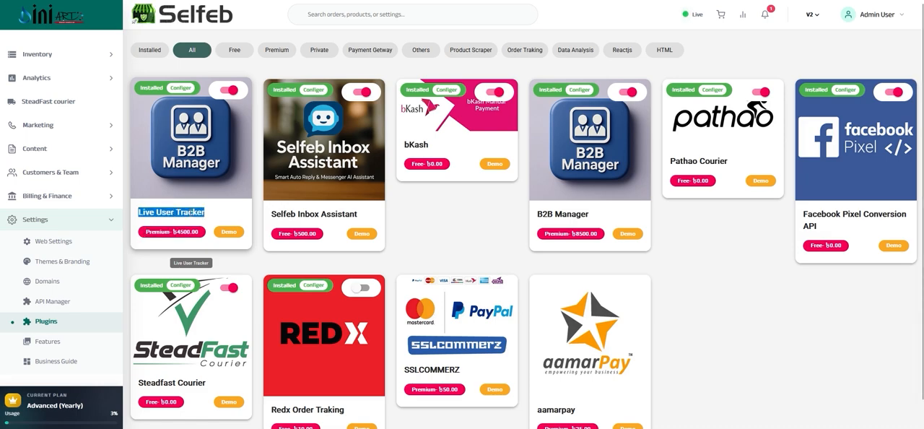
triple_click(181, 234)
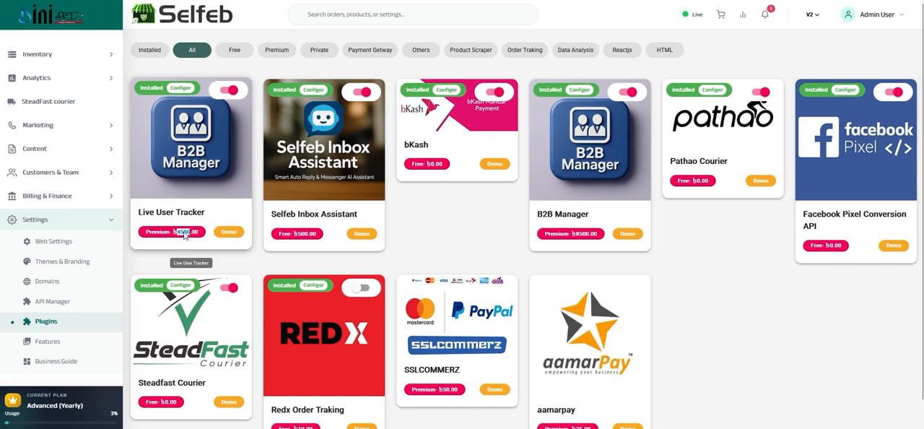
left_click(168, 211)
triple_click(168, 212)
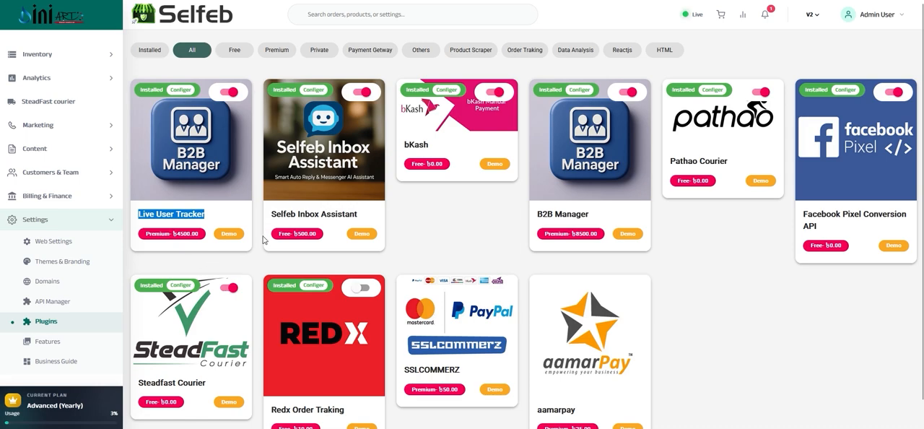
View the store's Features page and open the Business Guide with the eCommerce 10X Growth Guide.
scroll(269, 247, "down", 1)
scroll(269, 247, "up", 1)
left_click(44, 341)
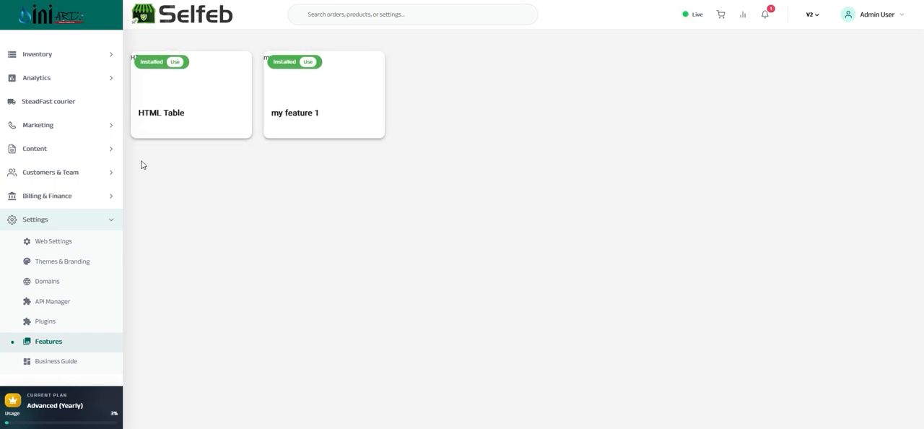
left_click(46, 362)
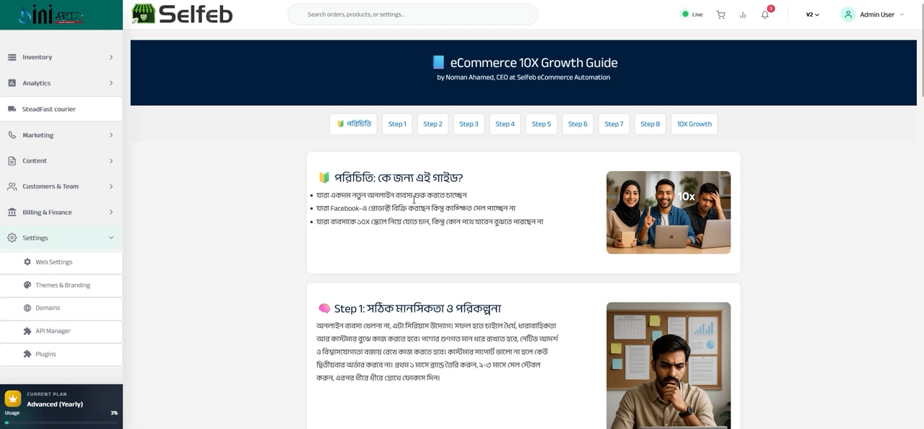
scroll(65, 284, "down", 1)
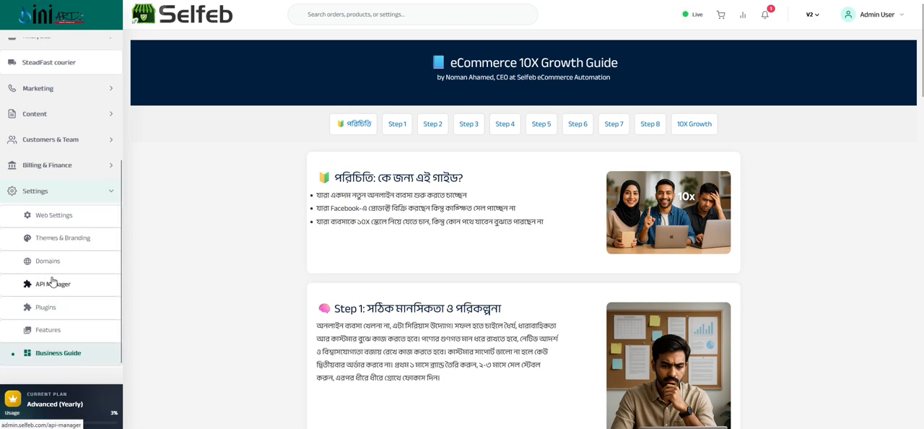
left_click(85, 205)
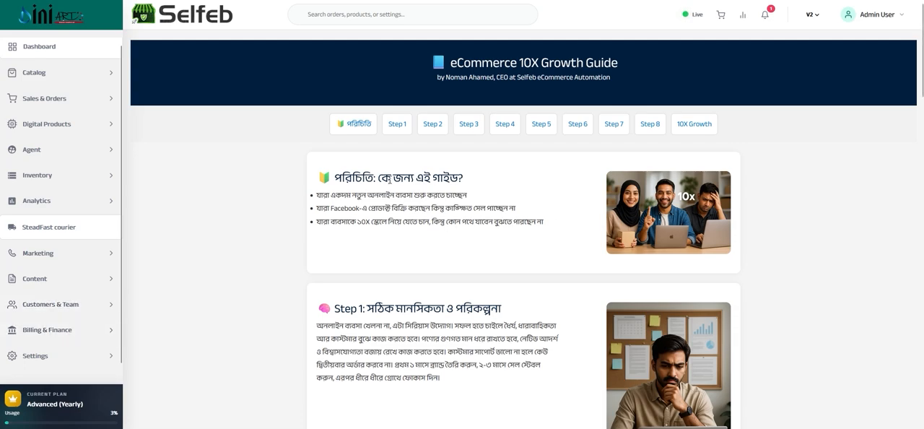
left_click(45, 356)
scroll(56, 334, "down", 3)
scroll(56, 333, "up", 3)
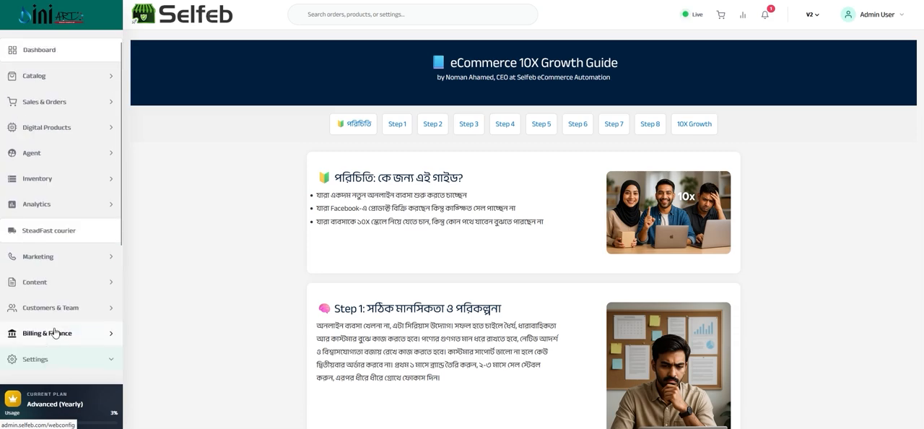
scroll(55, 333, "down", 3)
left_click(61, 194)
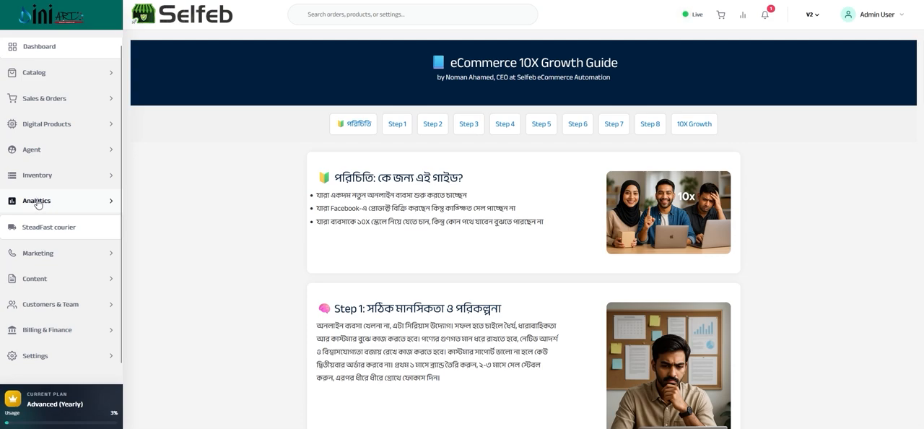
Open the Server-Side Tracking page of the Marketing section.
left_click(36, 259)
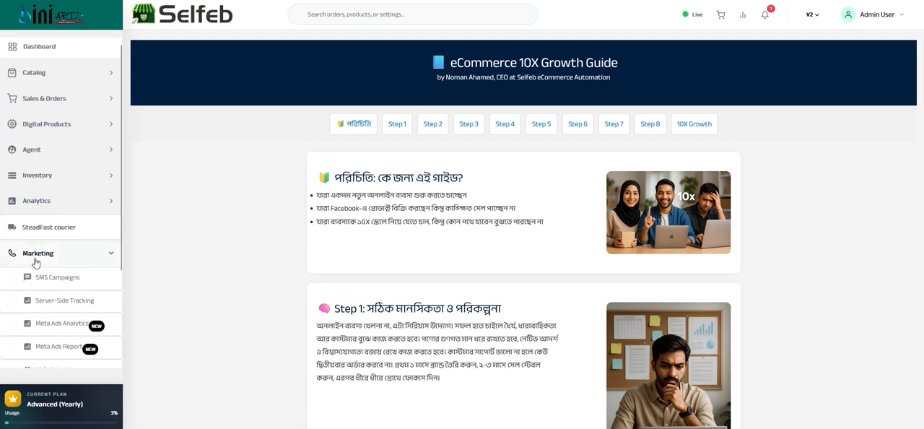
left_click(45, 303)
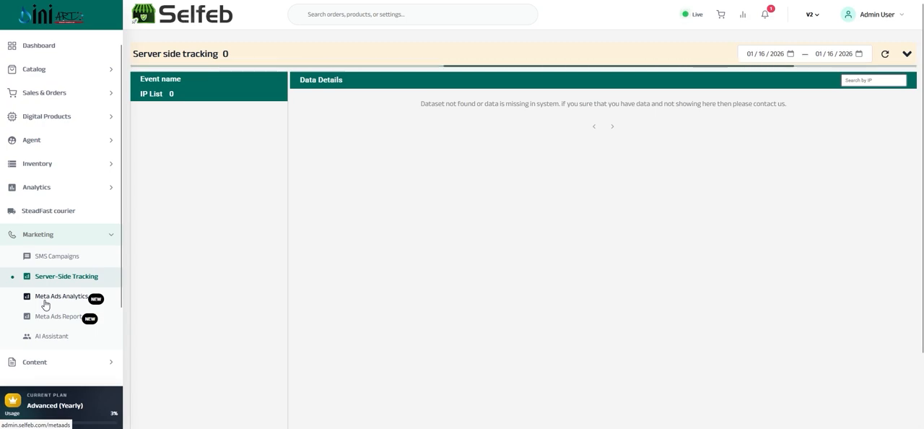